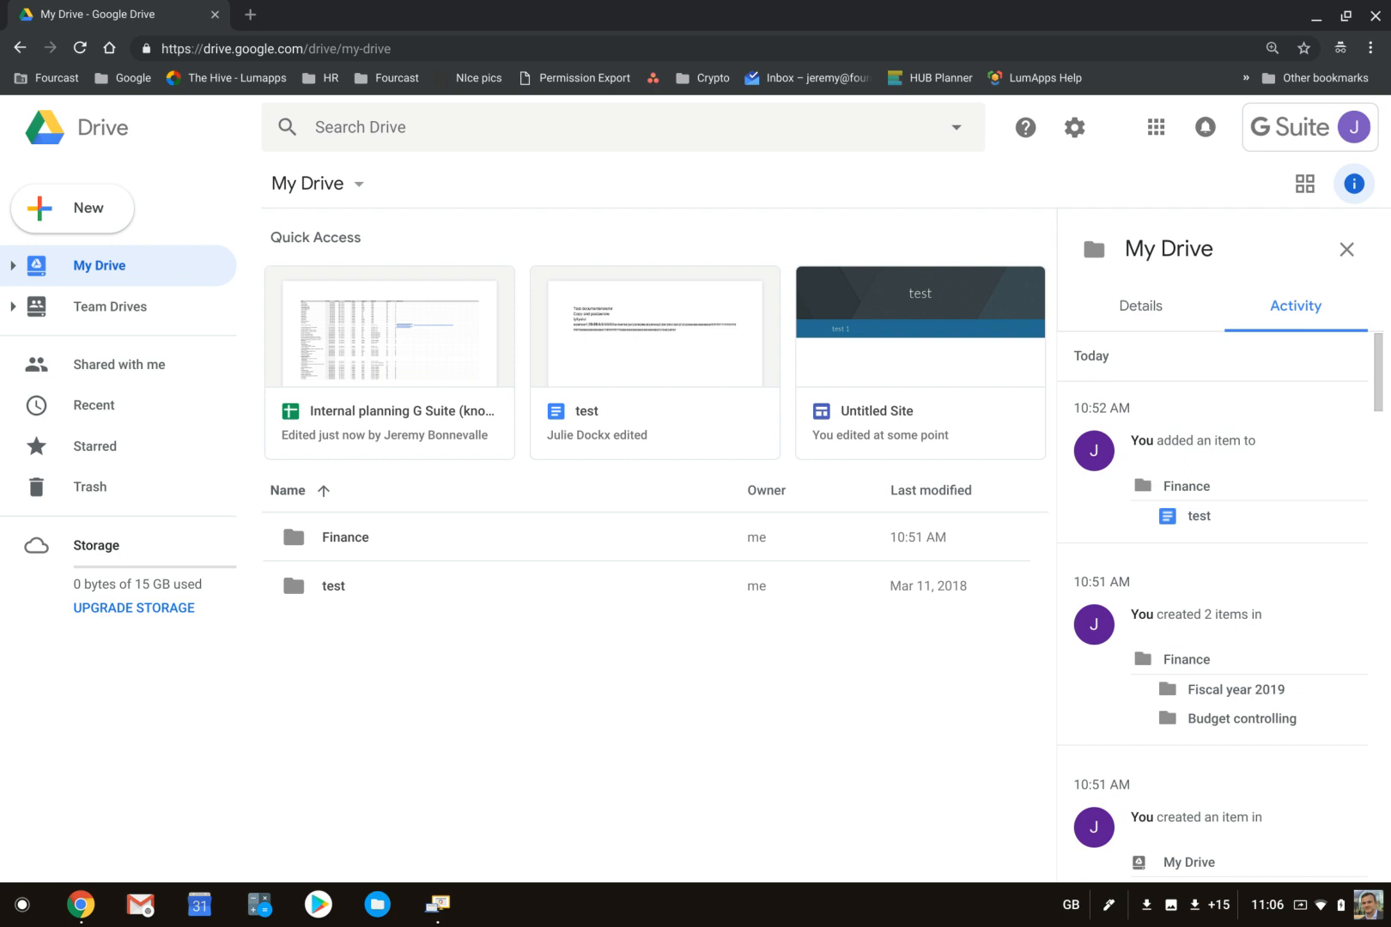
- Examine the Finance folder's contents and the available actions for its Fiscal year 2019 subfolder and test document, and return to My Drive
{"action": "left_click", "coordinate": [391, 539]}
{"action": "double_click", "coordinate": [388, 539]}
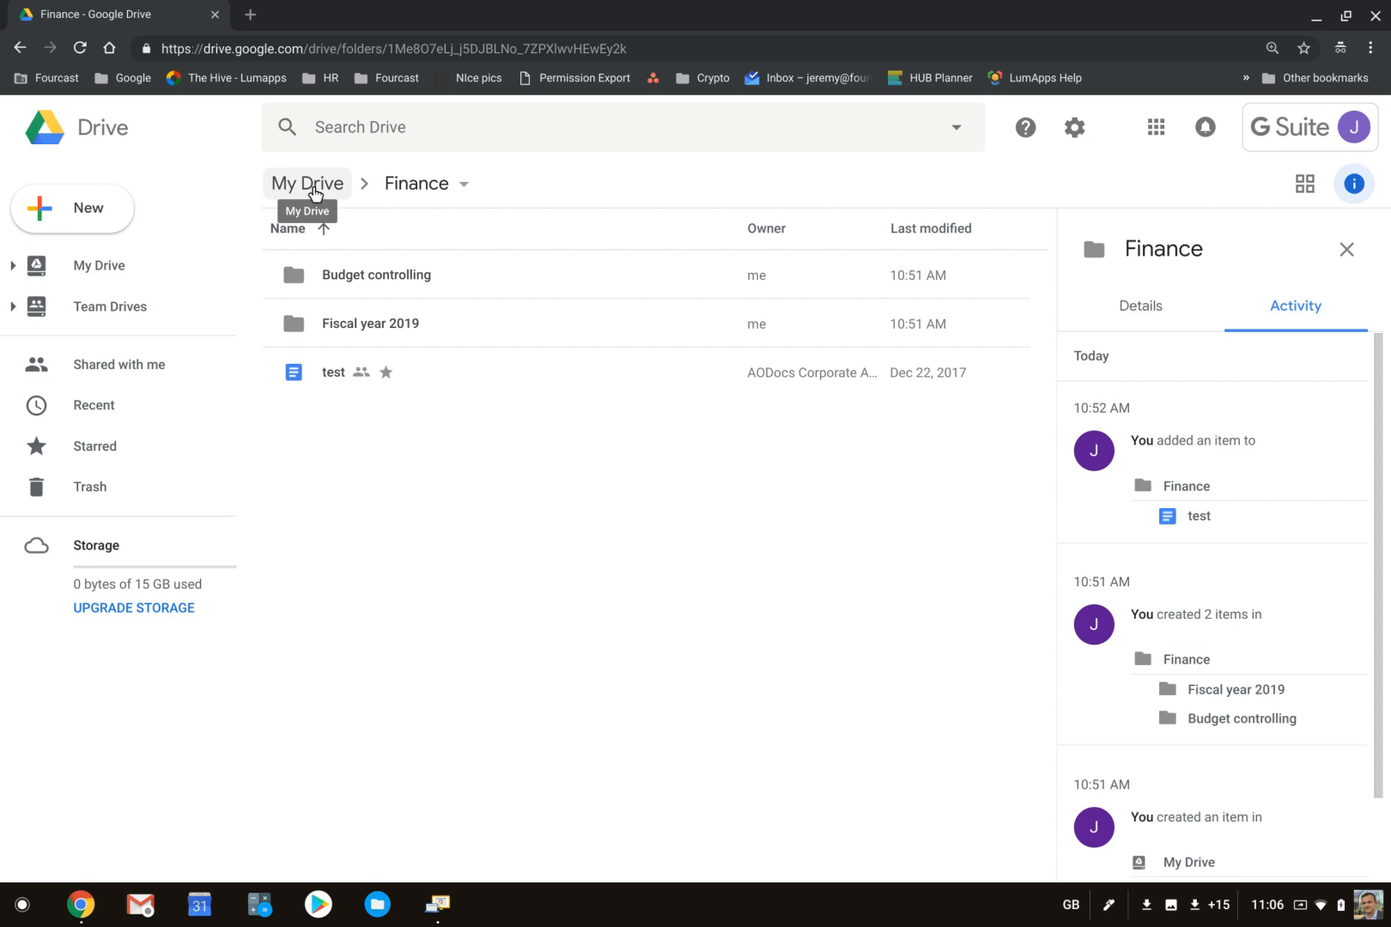
{"action": "left_click", "coordinate": [311, 183]}
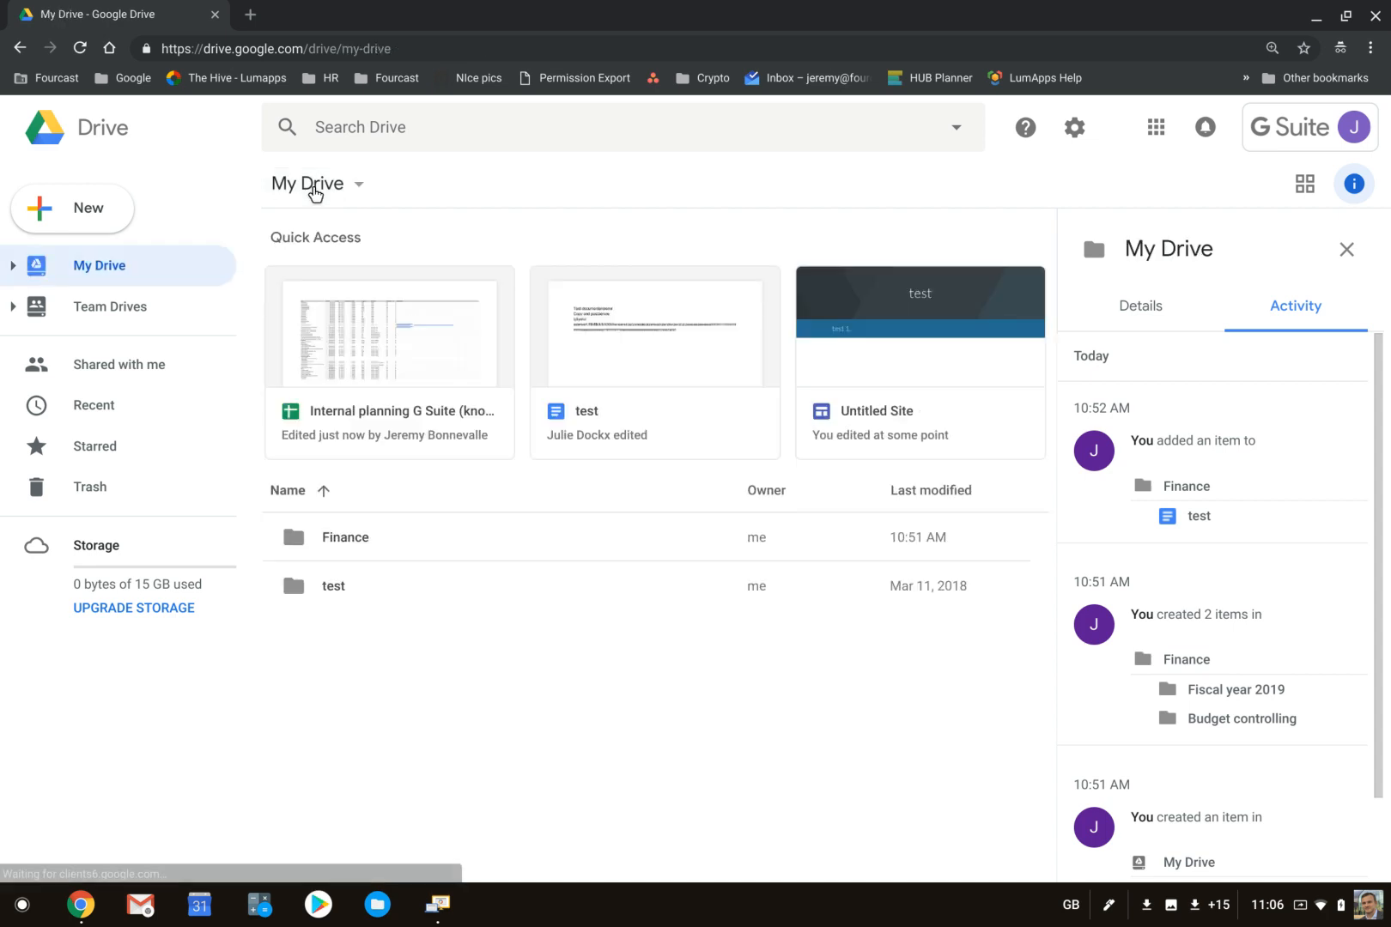
{"action": "double_click", "coordinate": [368, 530]}
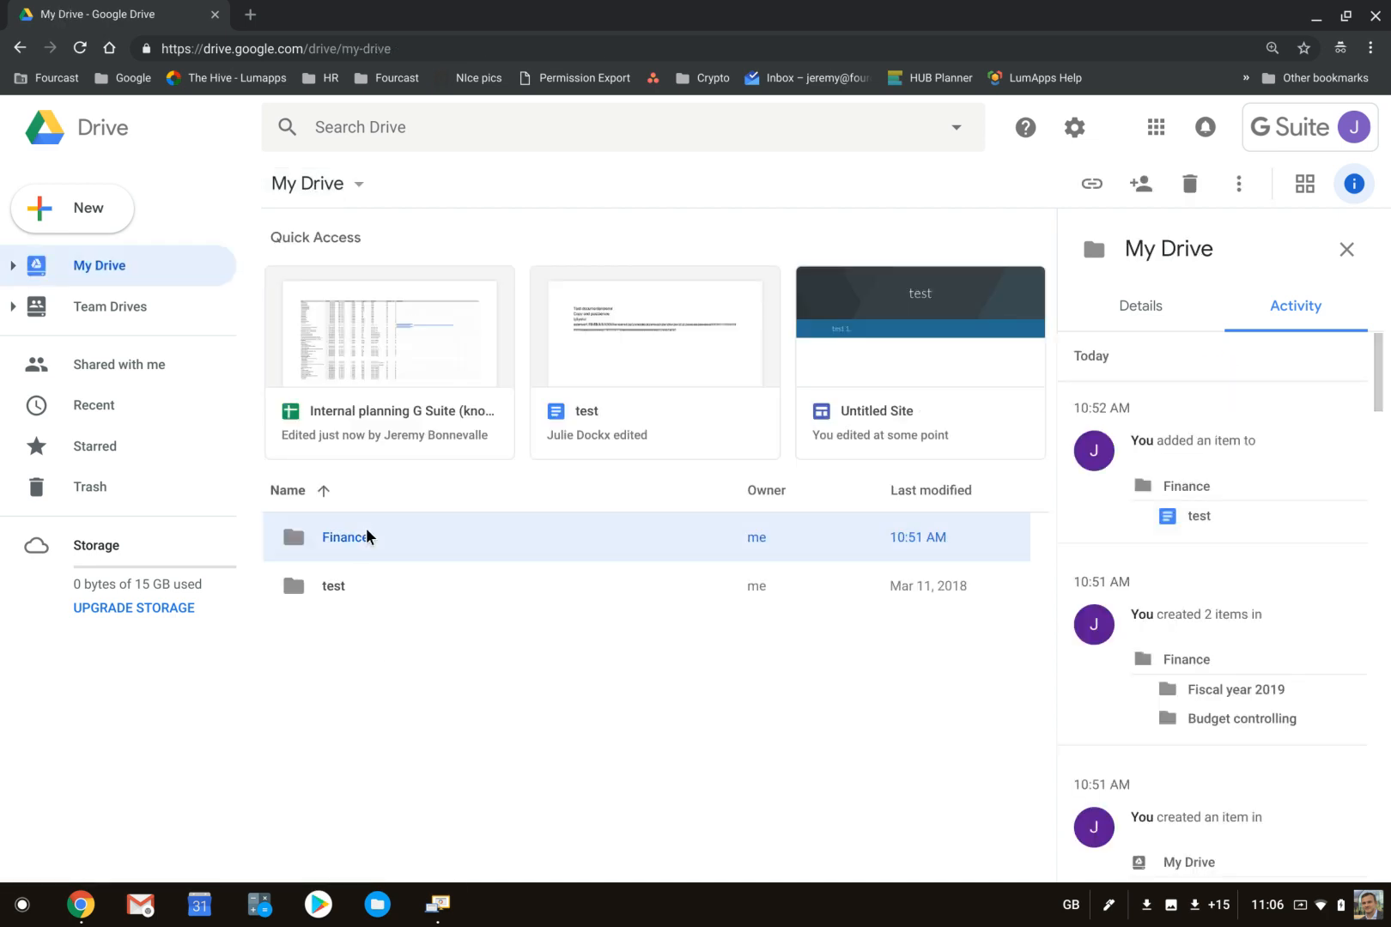
{"action": "left_click", "coordinate": [373, 323]}
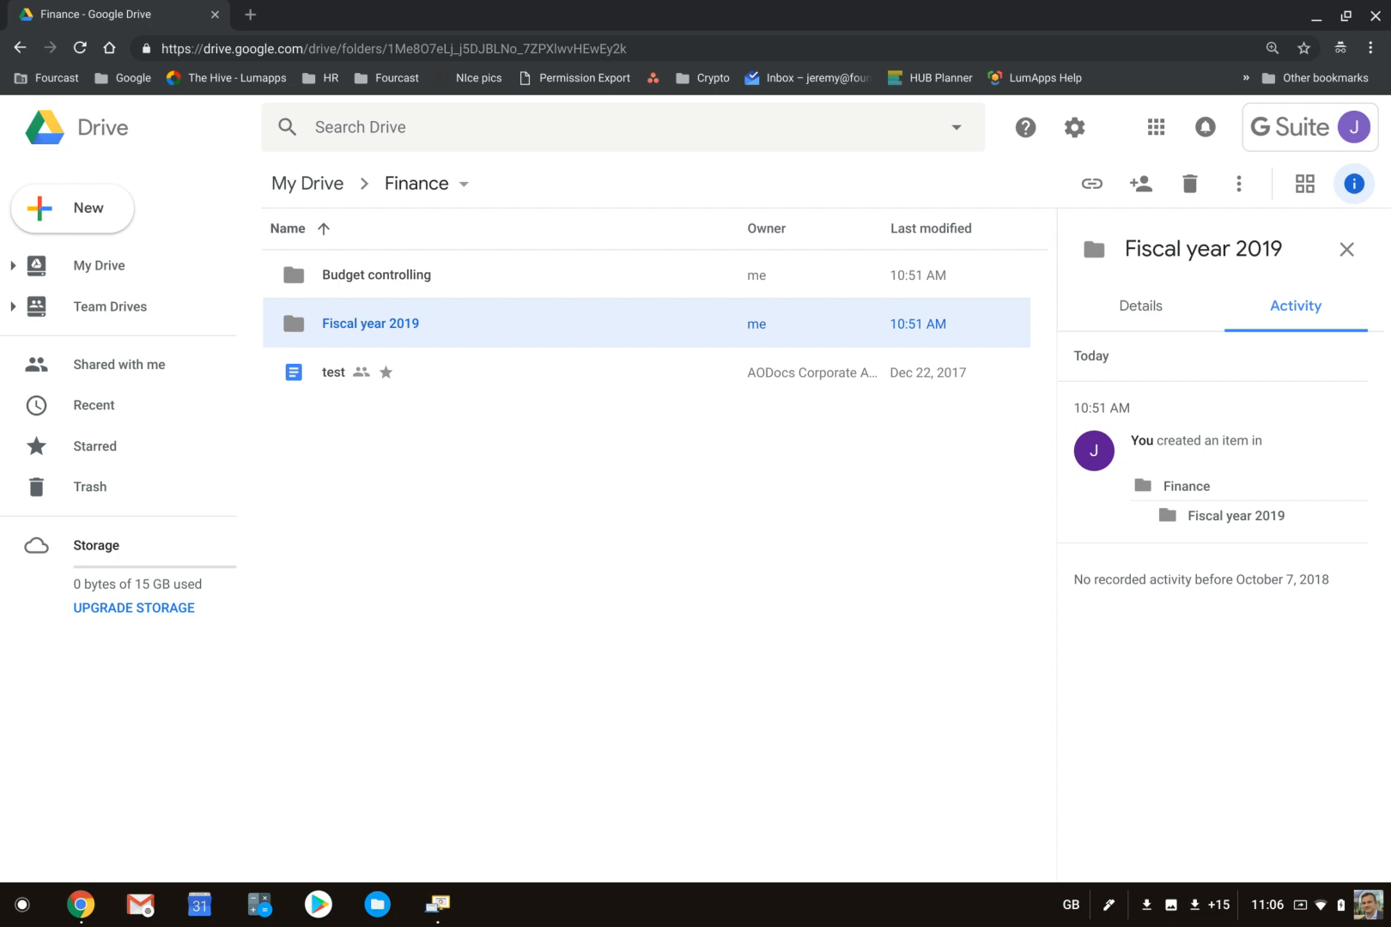
{"action": "right_click", "coordinate": [366, 319]}
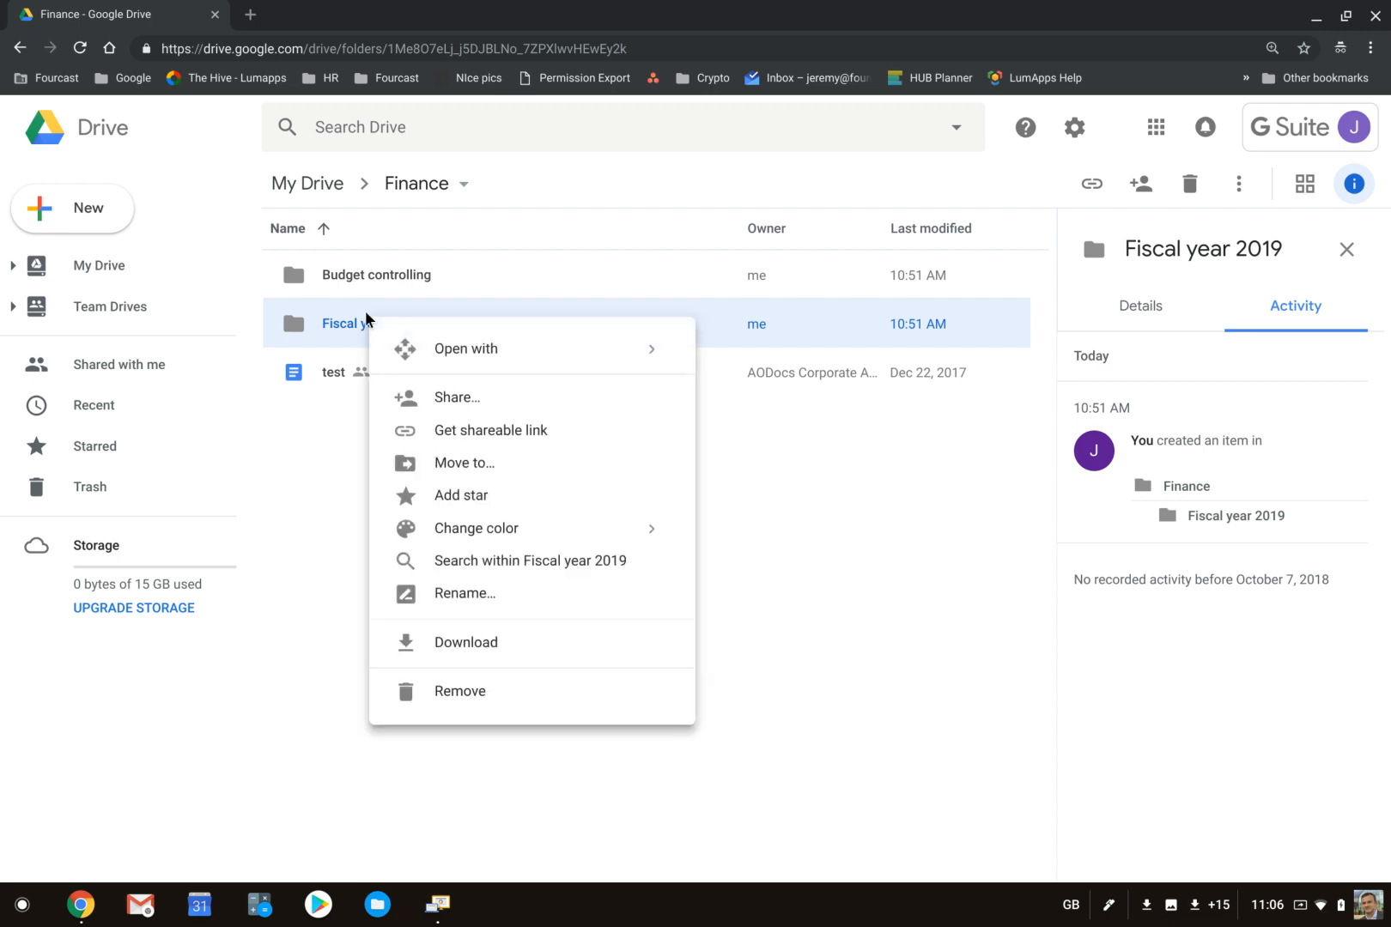
{"action": "right_click", "coordinate": [331, 371]}
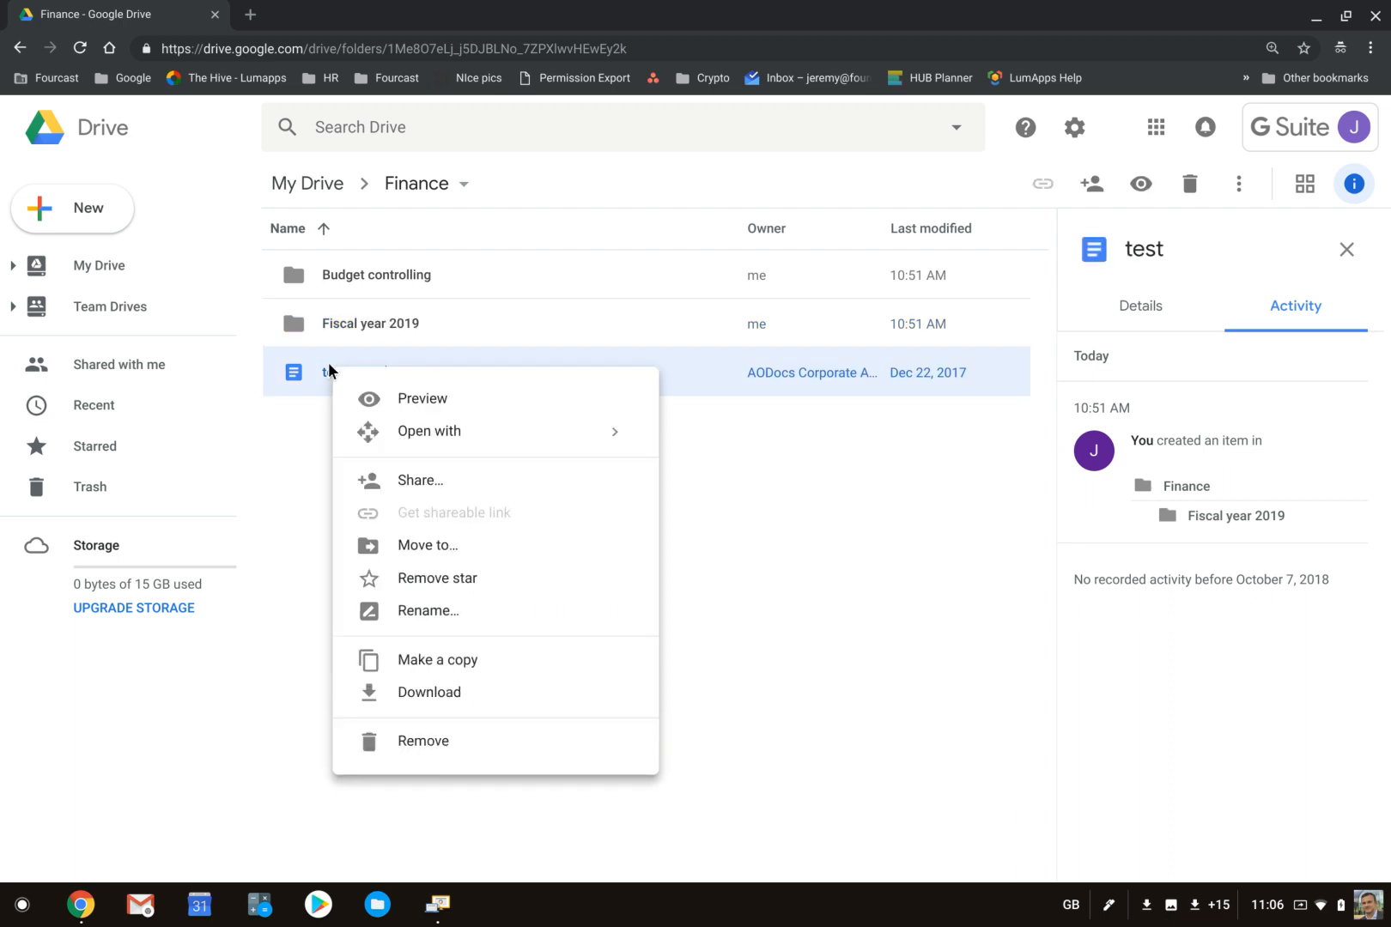
{"action": "left_click", "coordinate": [314, 184]}
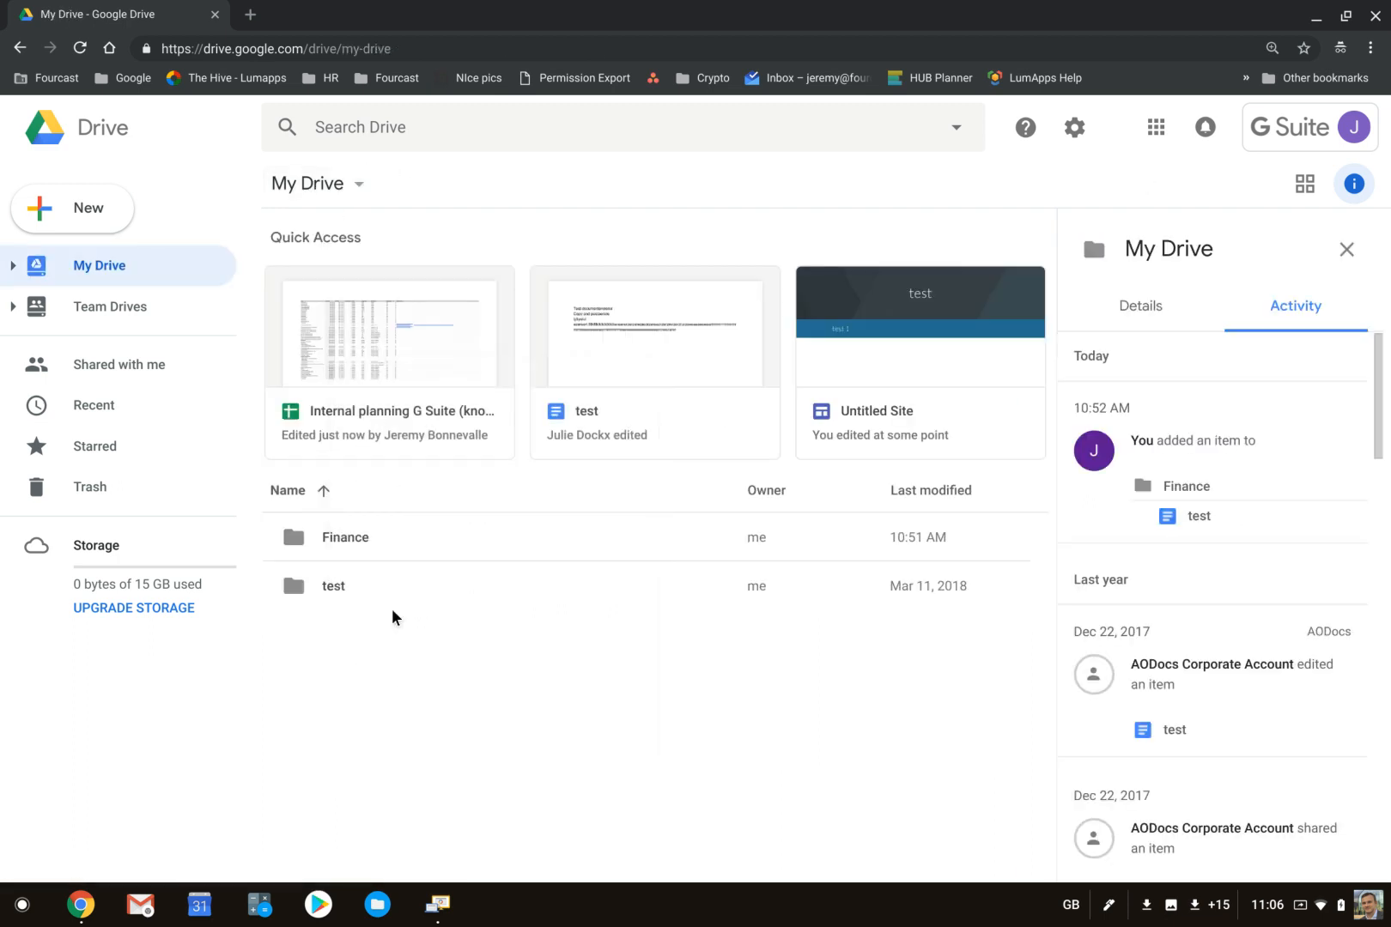
- Start sharing the Finance folder, add the colleague as recipient, and show the permission levels on offer
{"action": "right_click", "coordinate": [350, 531]}
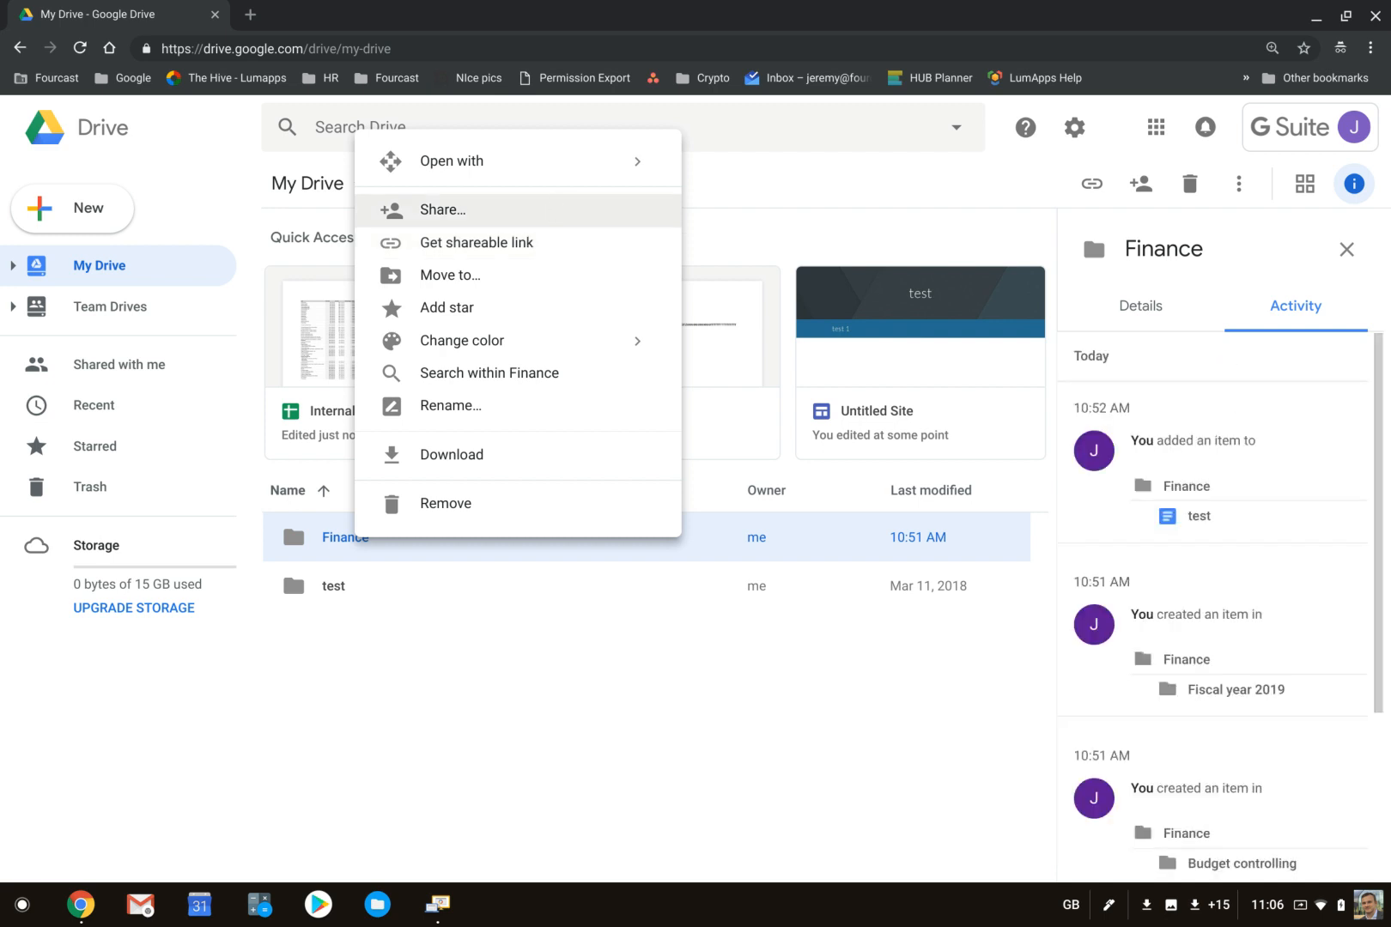
{"action": "left_click", "coordinate": [558, 209]}
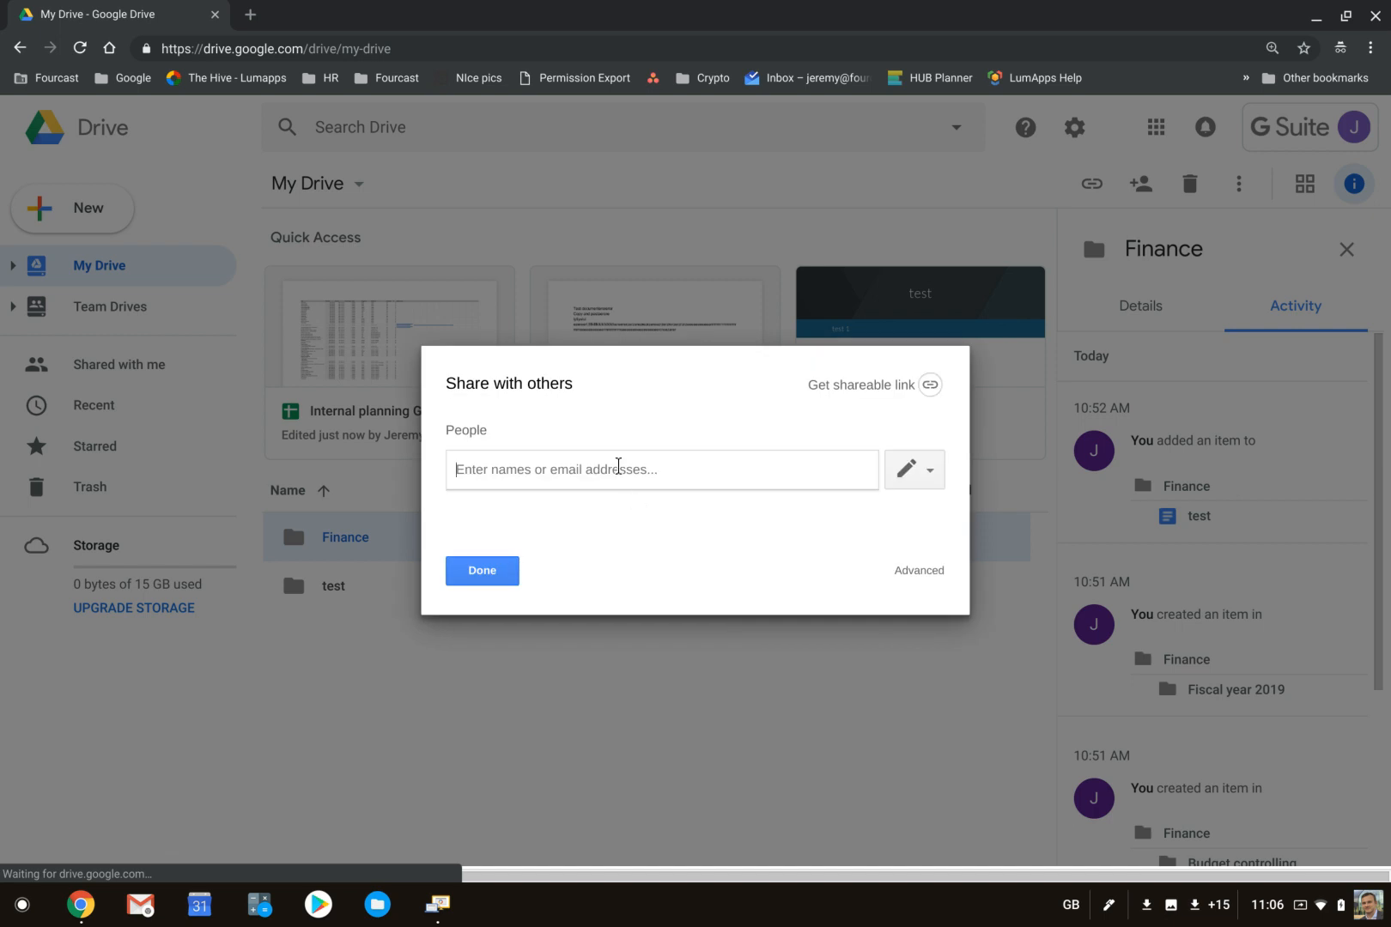
{"action": "type", "text": "julie"}
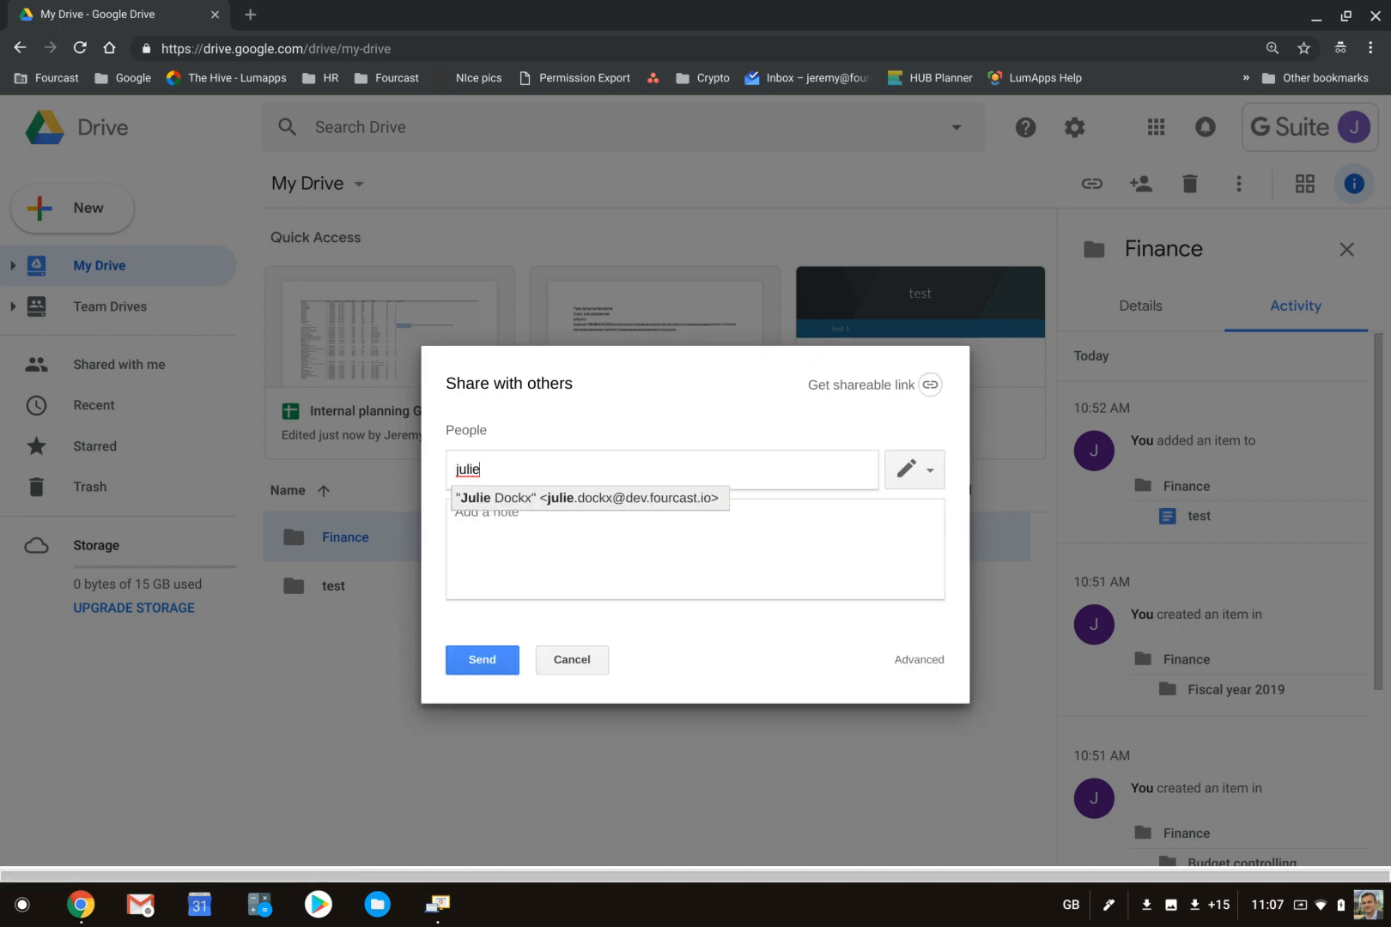
{"action": "key", "text": "Return"}
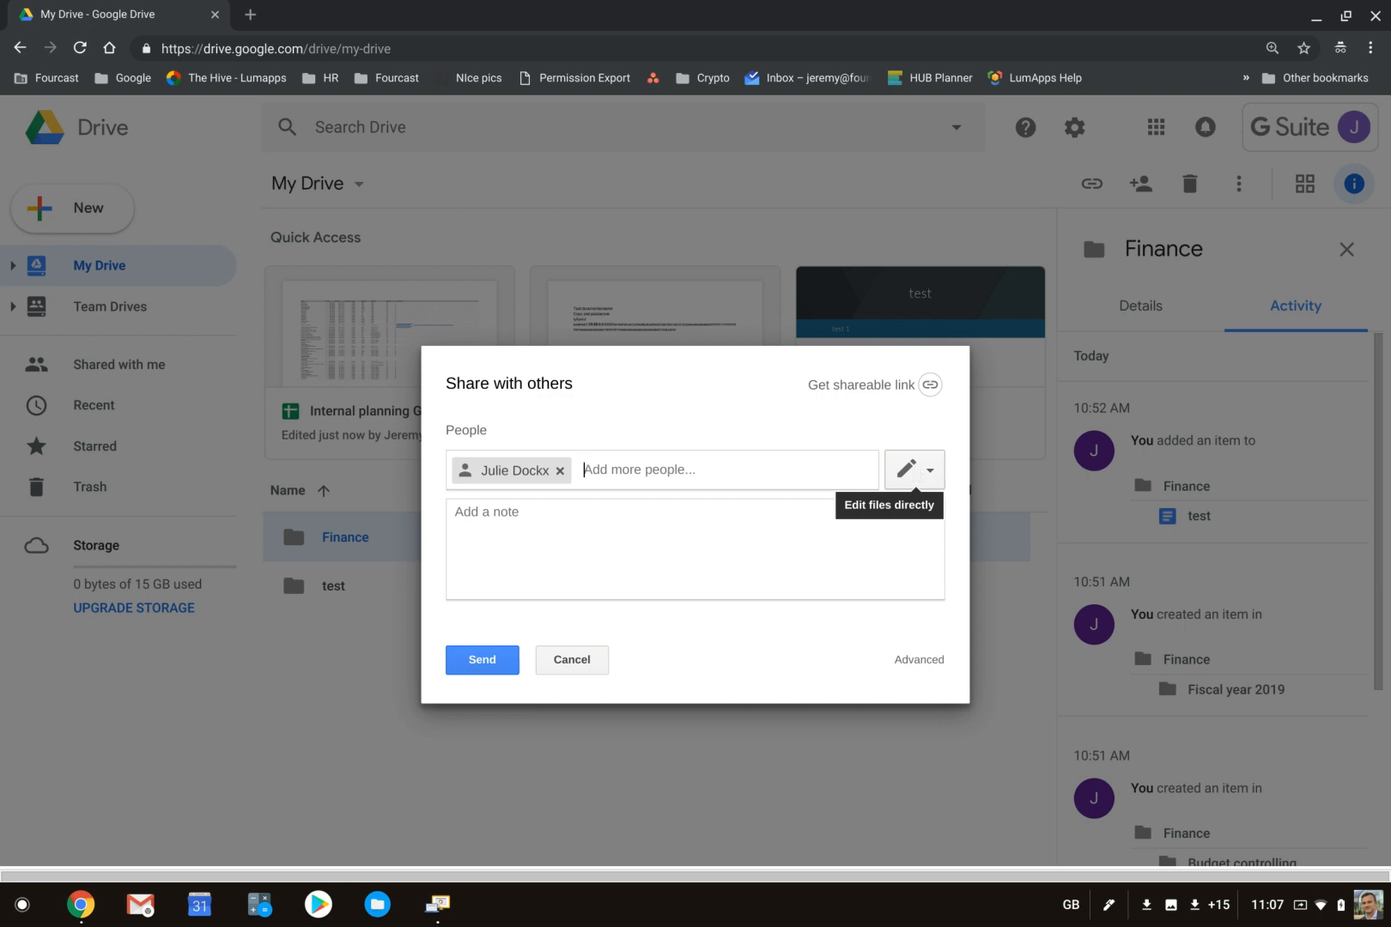
{"action": "left_click", "coordinate": [915, 470]}
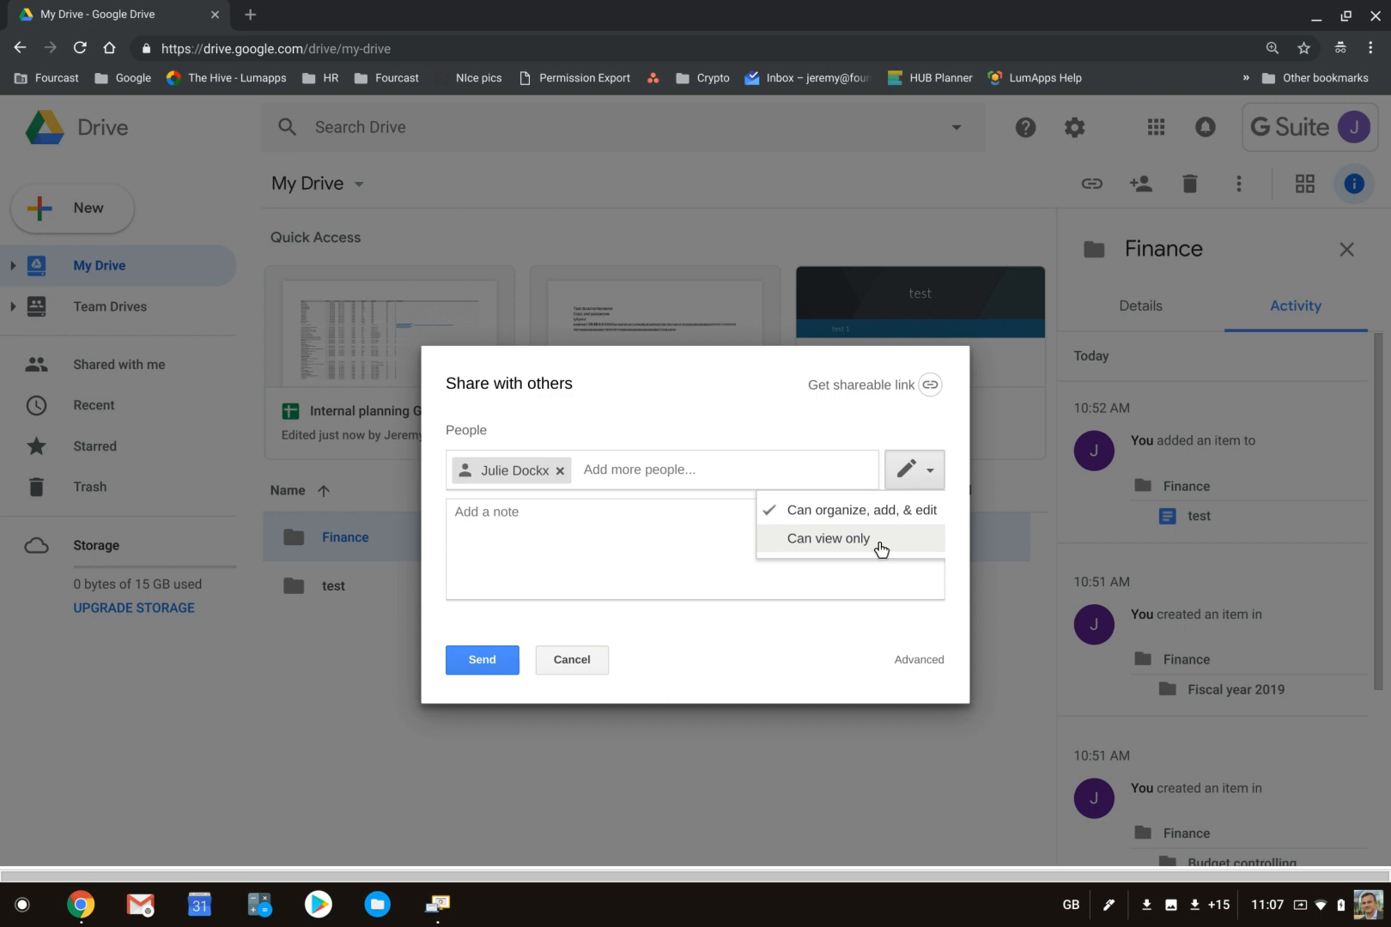
- Add a note greeting the recipient by first name, with "Hereby the shared finance folder." and "Kind regards,", and send the invitation
{"action": "left_click", "coordinate": [470, 534]}
{"action": "type", "text": "Hi"}
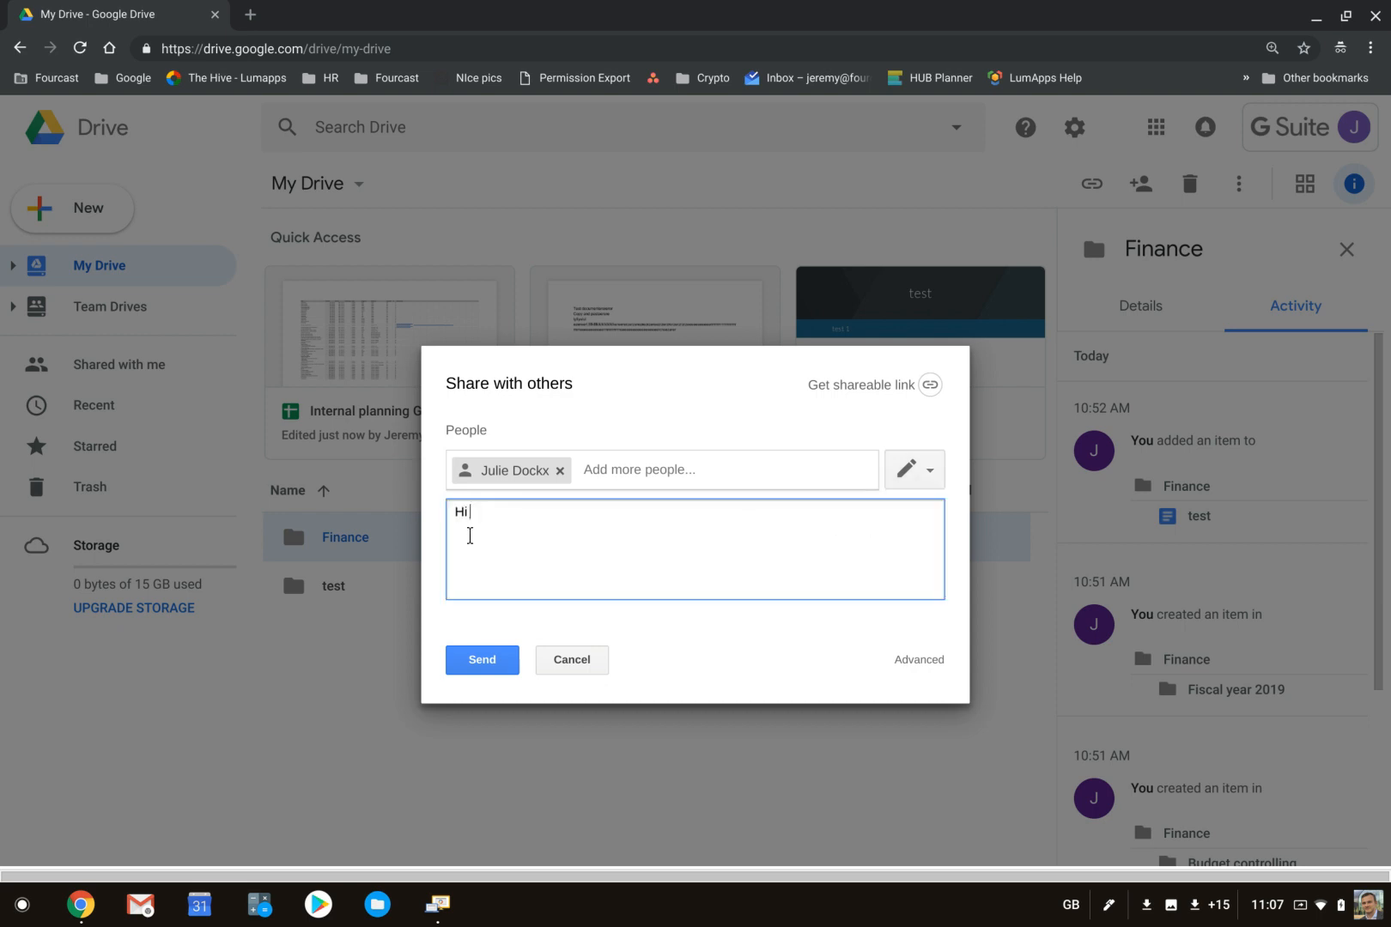
{"action": "type", "text": " Julie,"}
{"action": "key", "text": "Return"}
{"action": "key", "text": "Return"}
{"action": "type", "text": "Hereby the shared finance folder."}
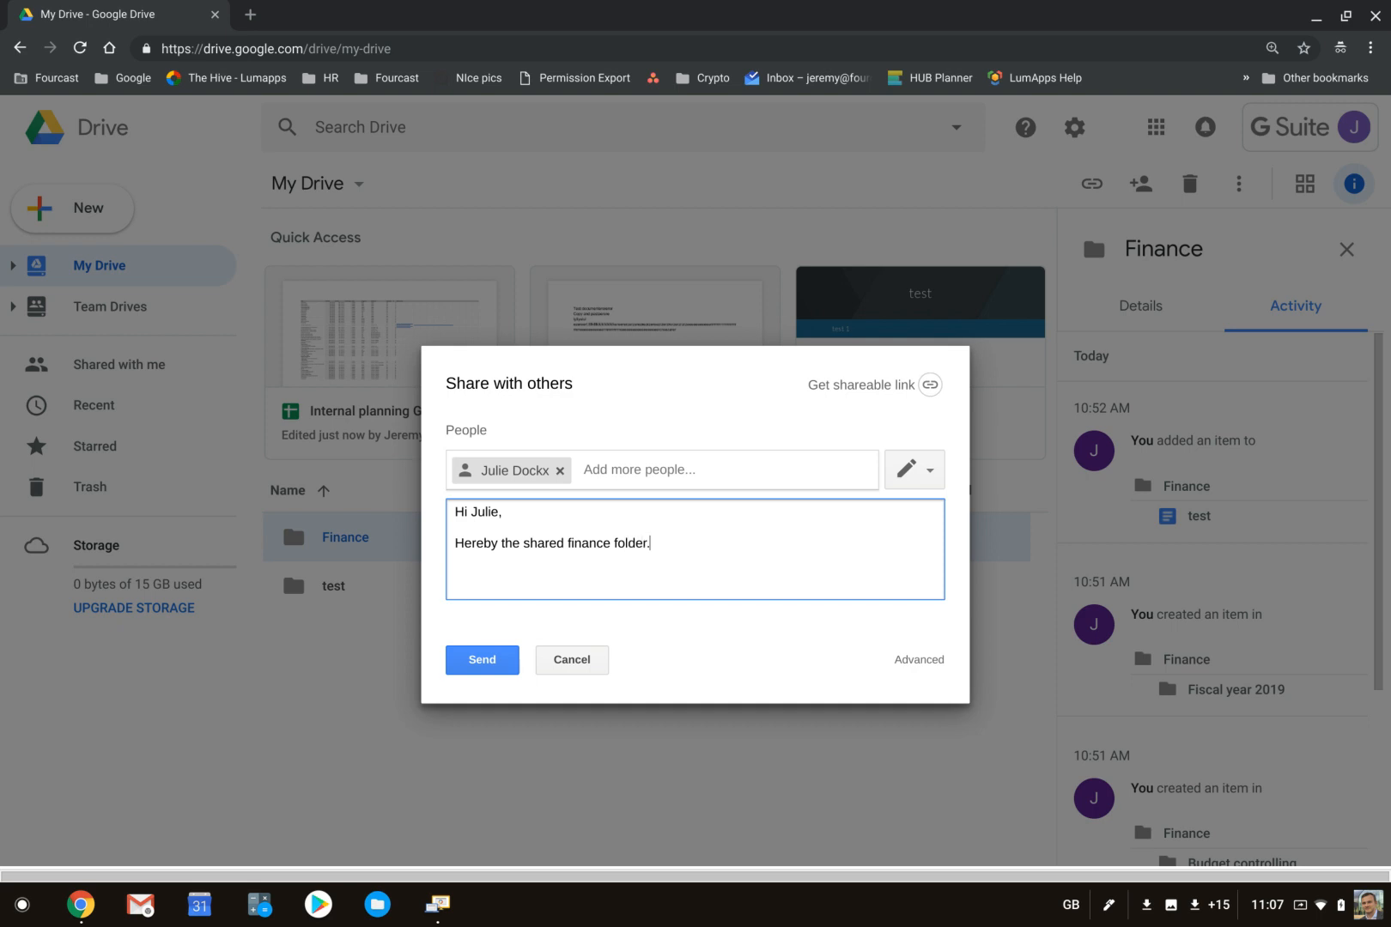
{"action": "key", "text": "Return"}
{"action": "type", "text": "Kind regards,"}
{"action": "left_click", "coordinate": [464, 665]}
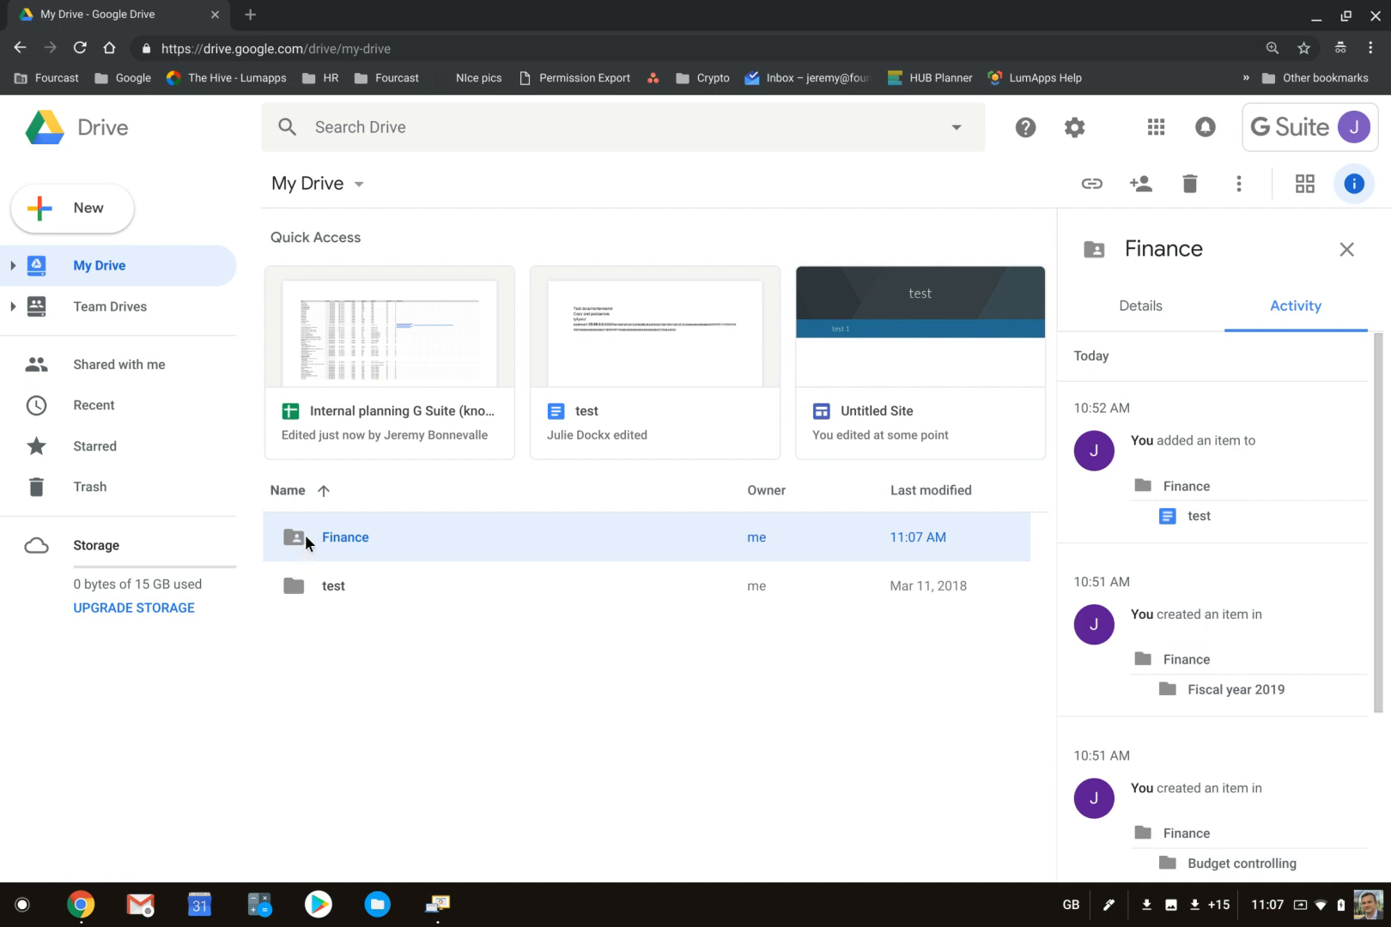
- Check the items inside the shared Finance folder and review who the folder is shared with
{"action": "double_click", "coordinate": [349, 533]}
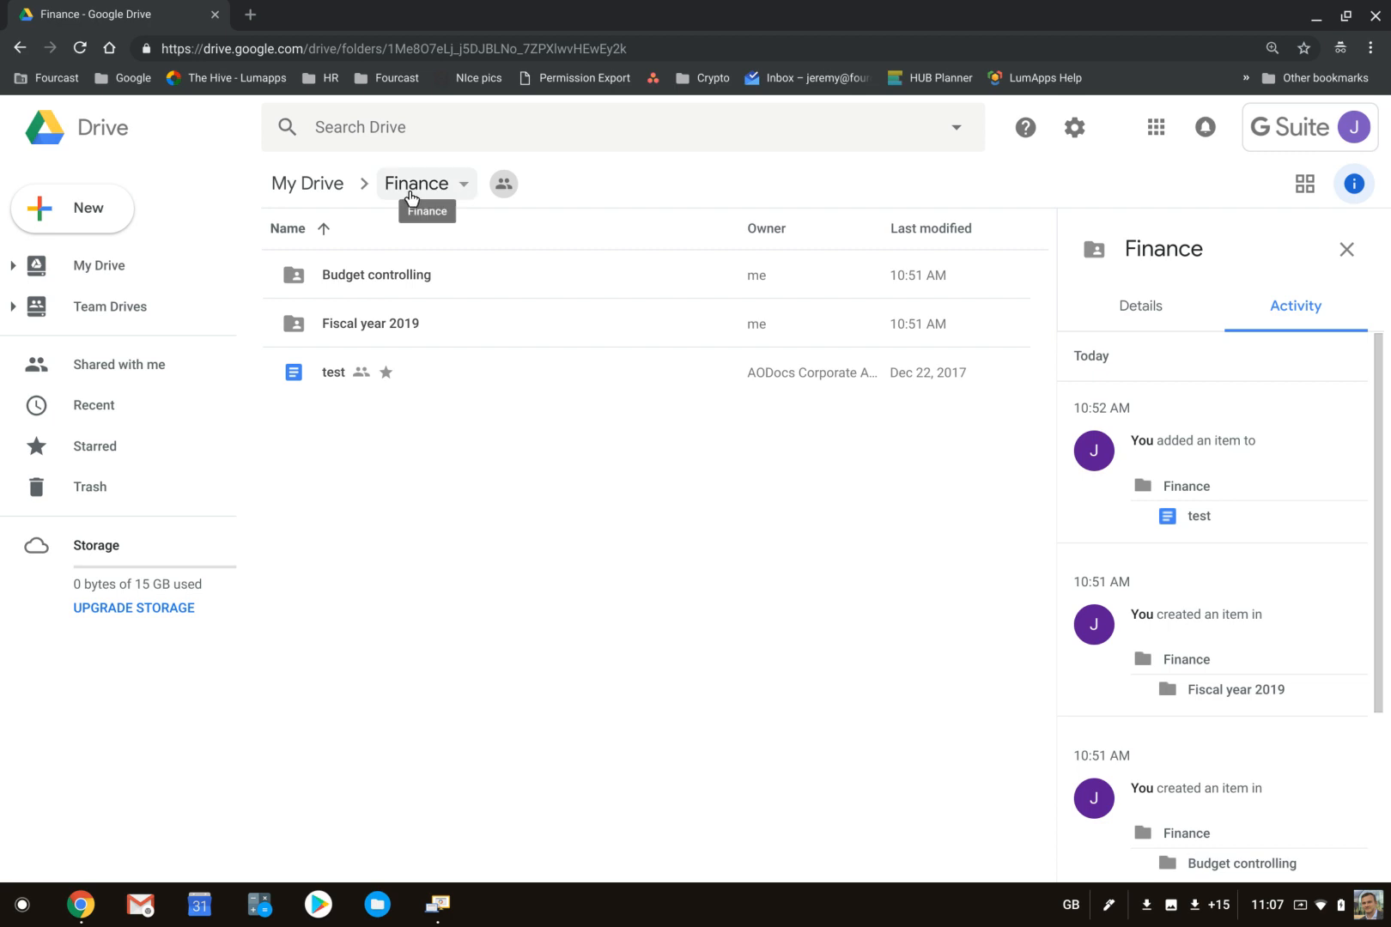
{"action": "left_click", "coordinate": [323, 184]}
{"action": "right_click", "coordinate": [345, 526]}
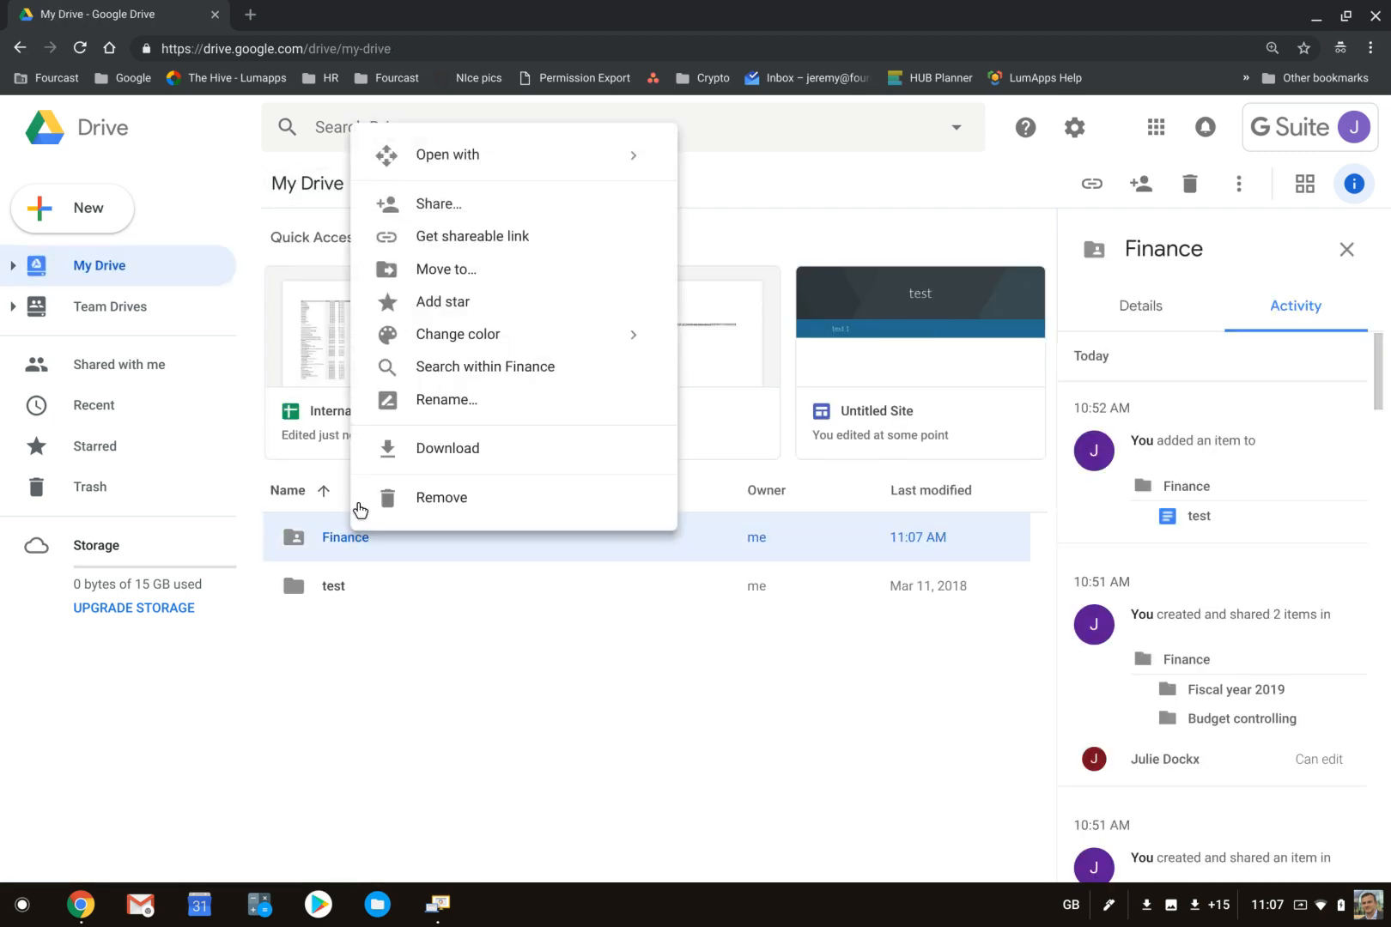
{"action": "left_click", "coordinate": [541, 209]}
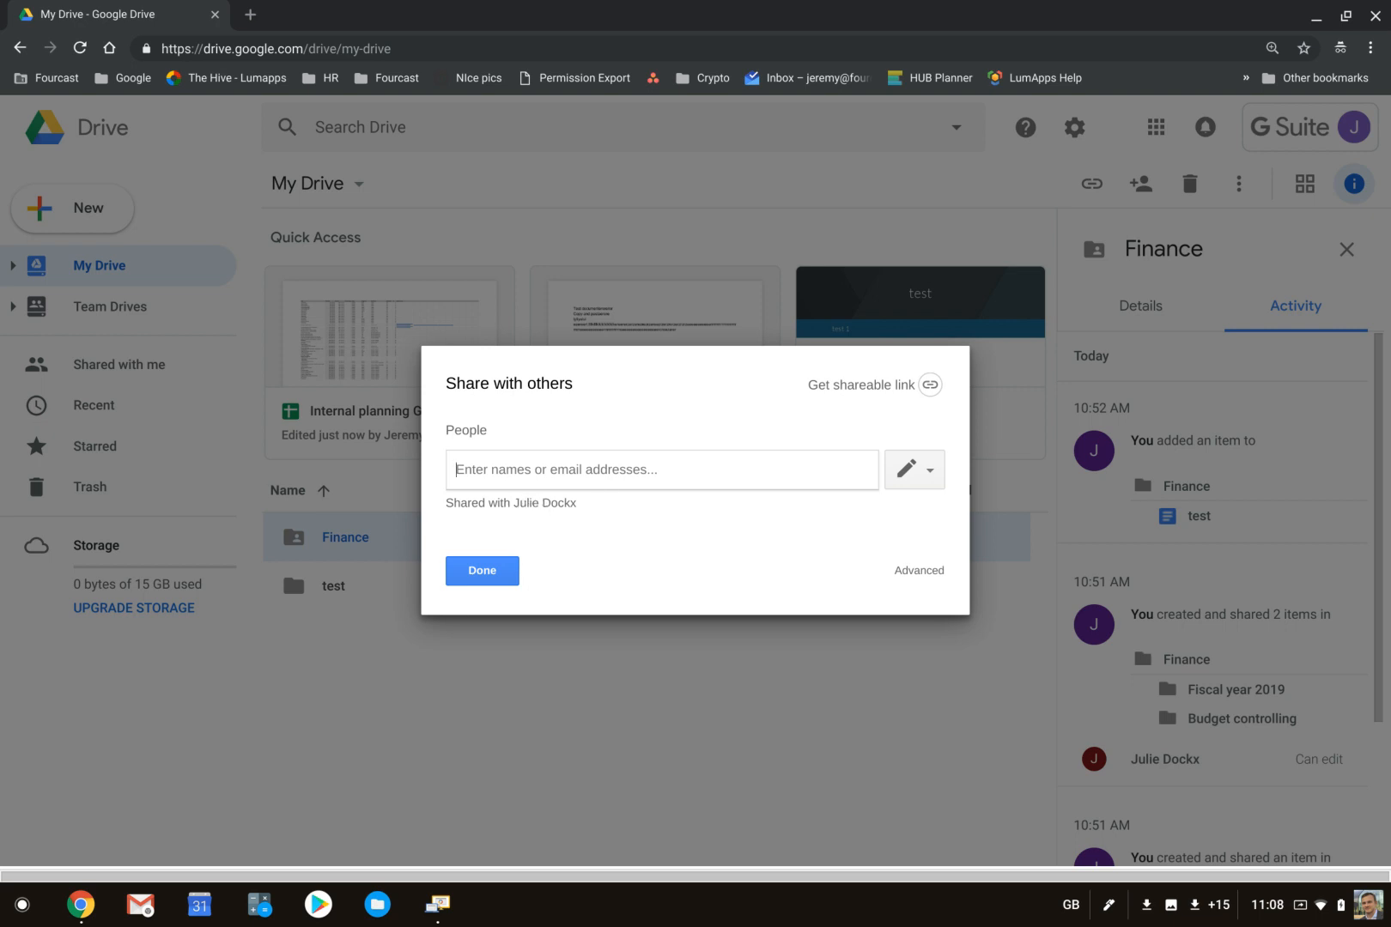
{"action": "left_click", "coordinate": [499, 572]}
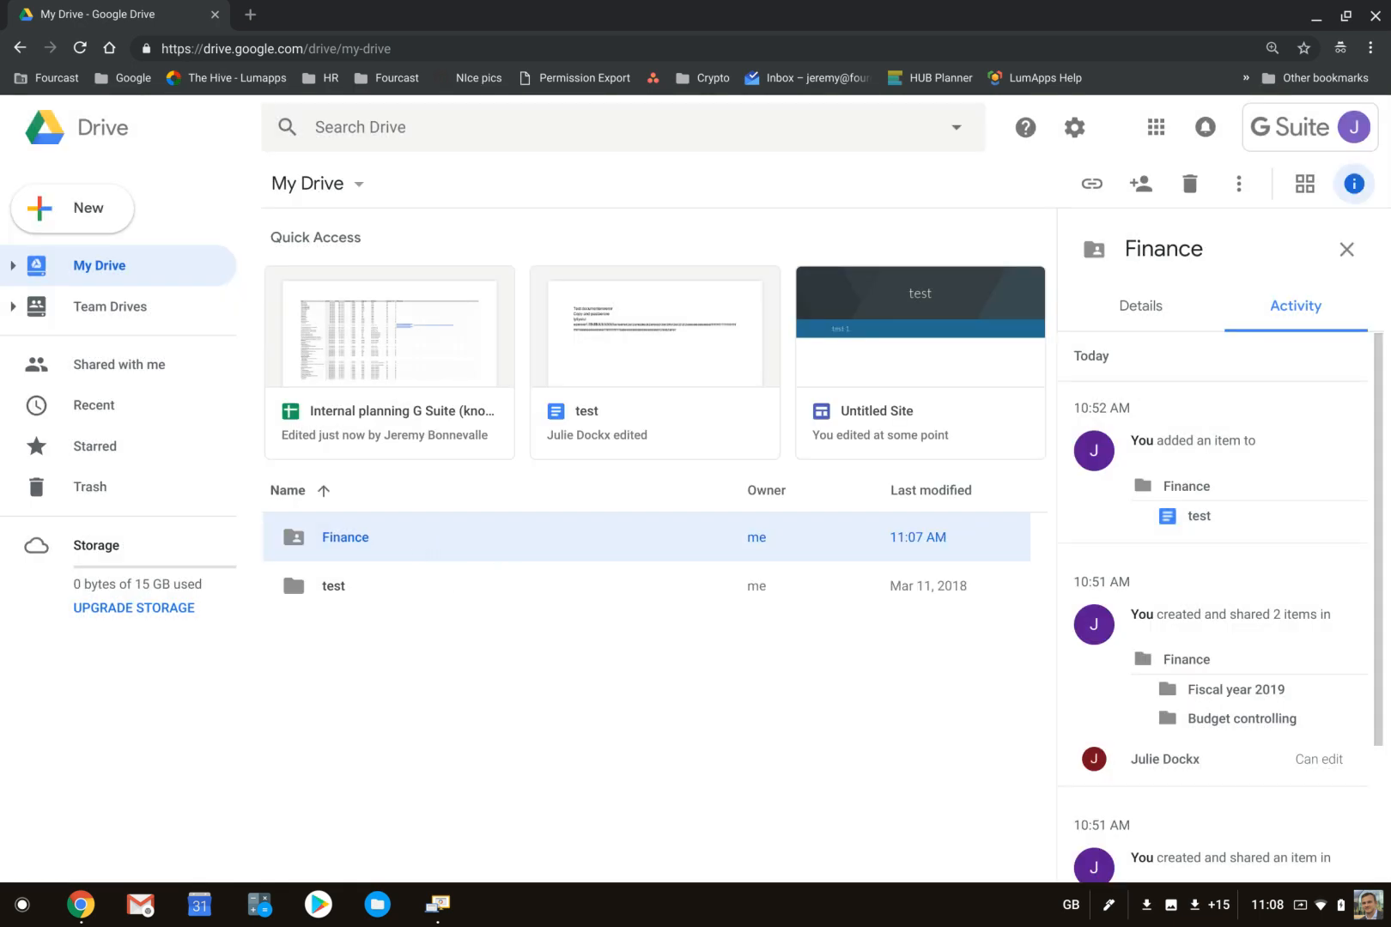
- Open the advanced sharing settings of the Finance folder and review the access levels available for the collaborator
{"action": "right_click", "coordinate": [415, 539]}
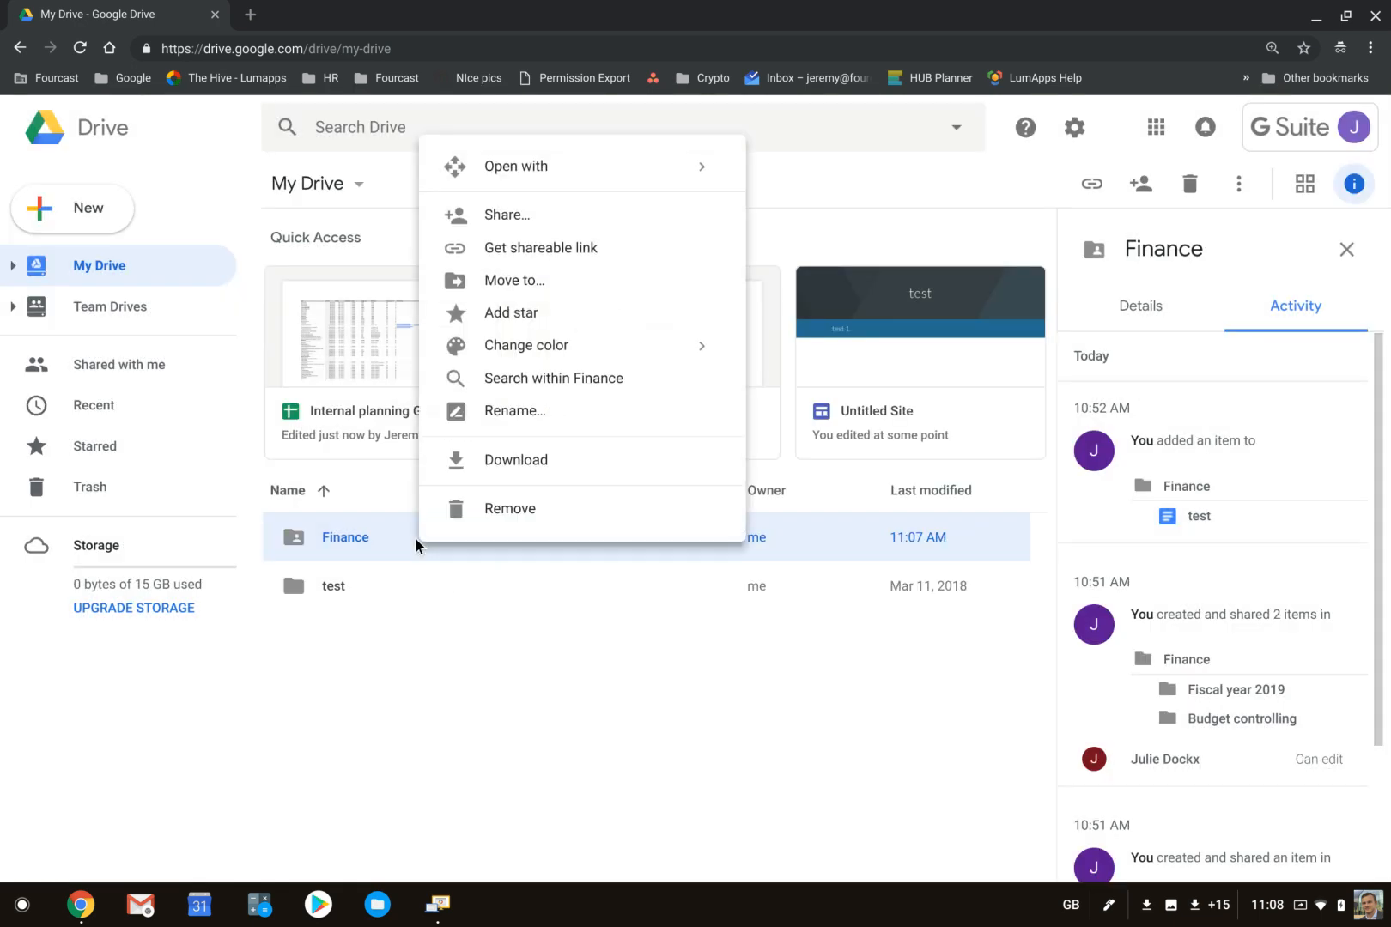
{"action": "left_click", "coordinate": [541, 214]}
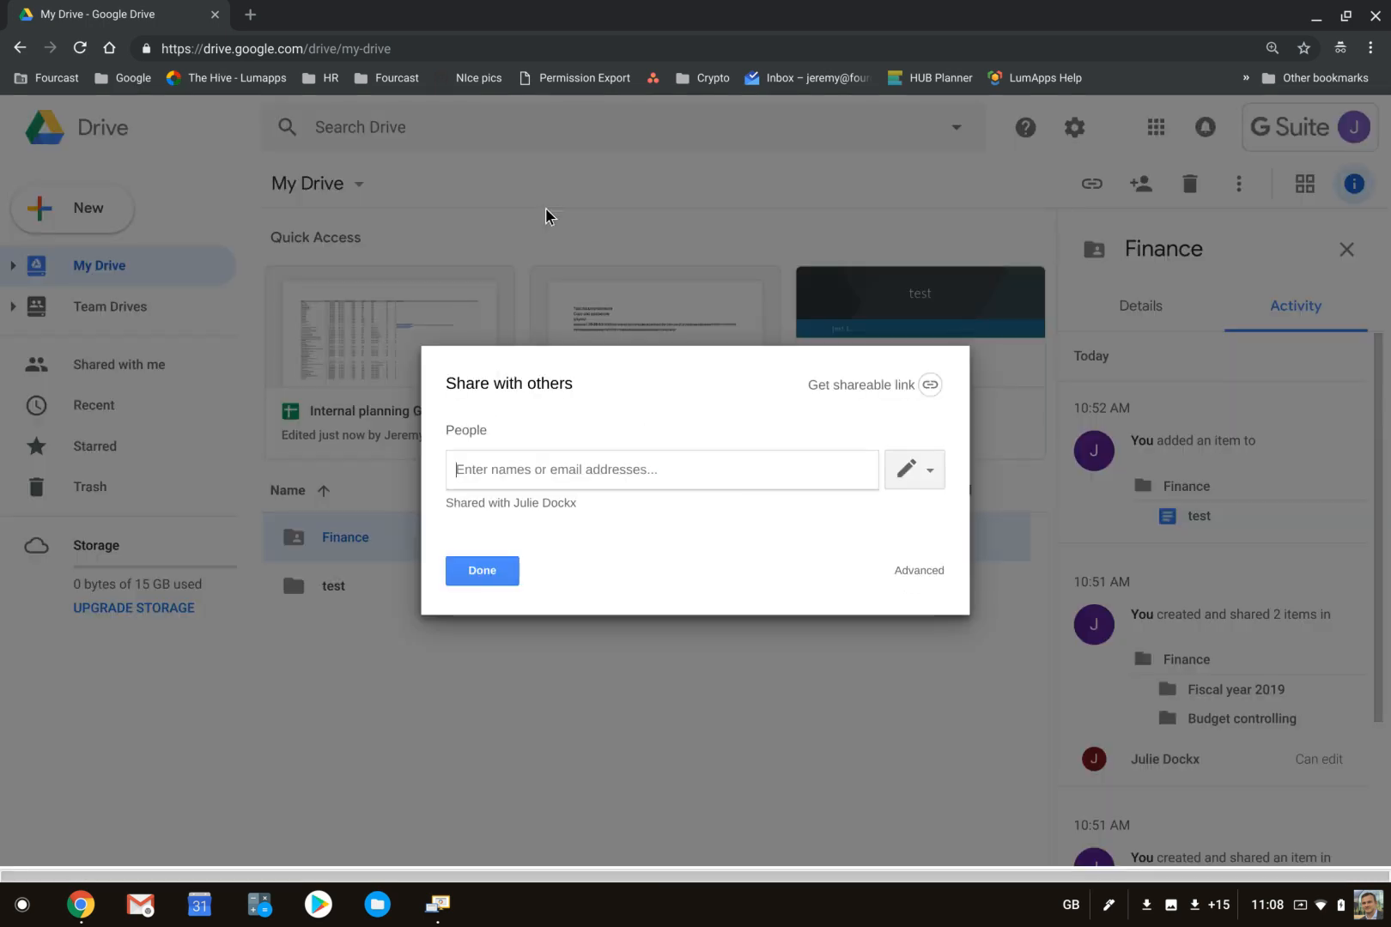
{"action": "left_click", "coordinate": [910, 572]}
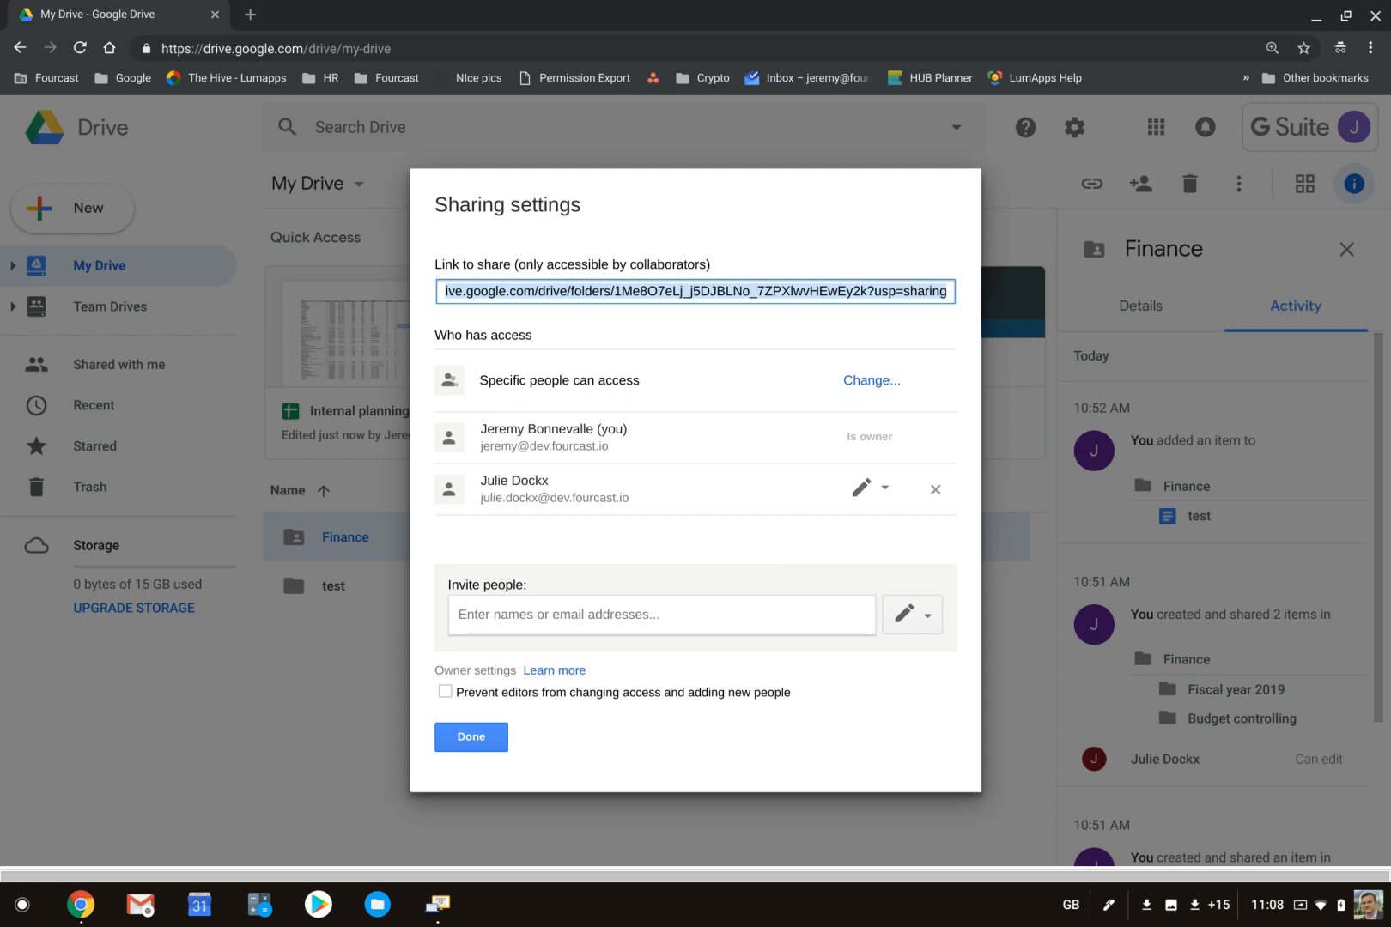
{"action": "left_click", "coordinate": [869, 487]}
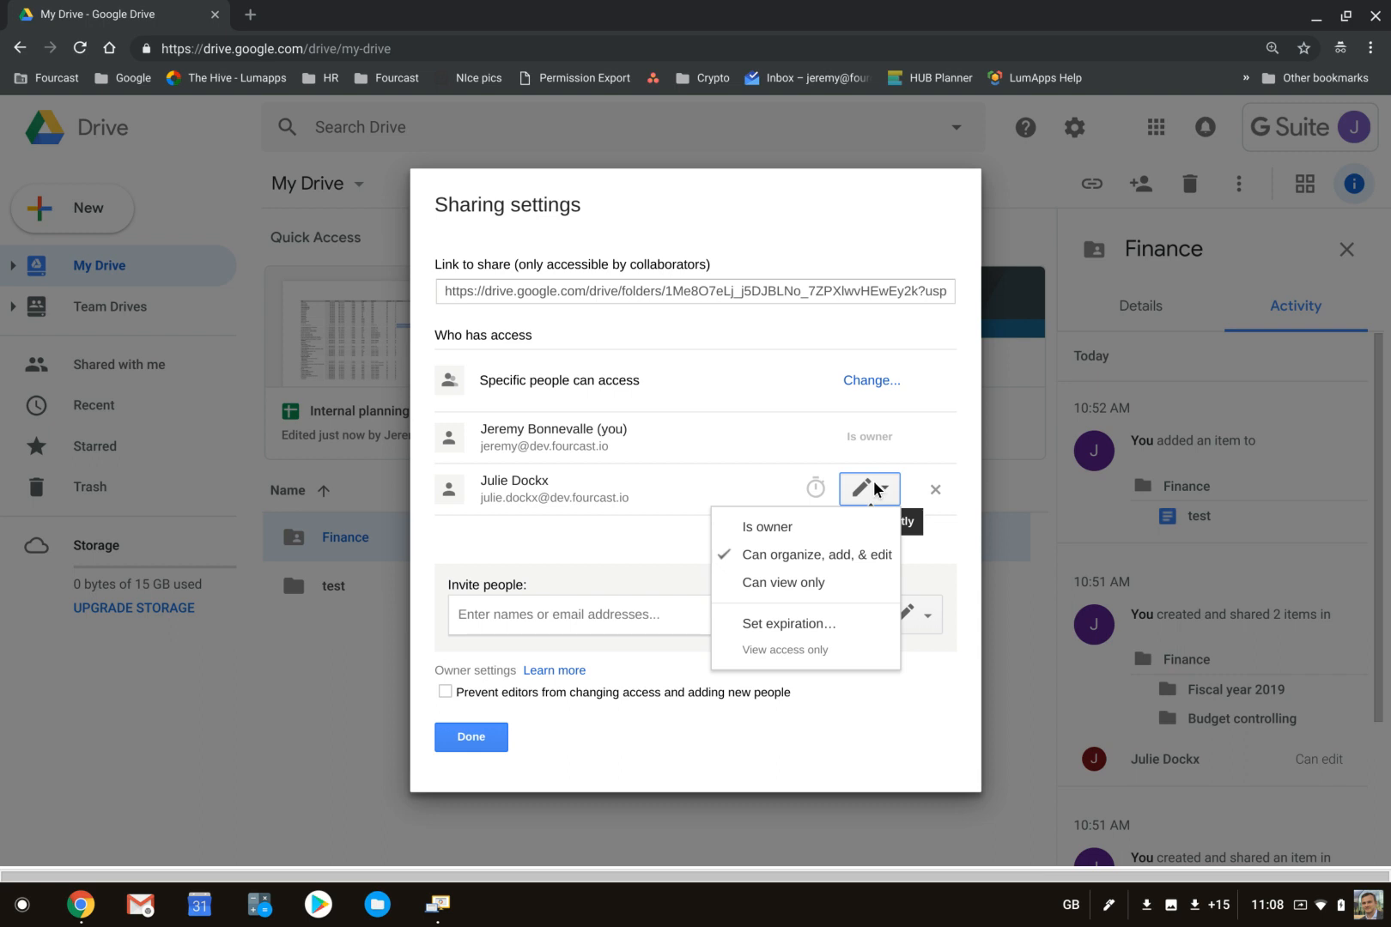
{"action": "left_click", "coordinate": [544, 541]}
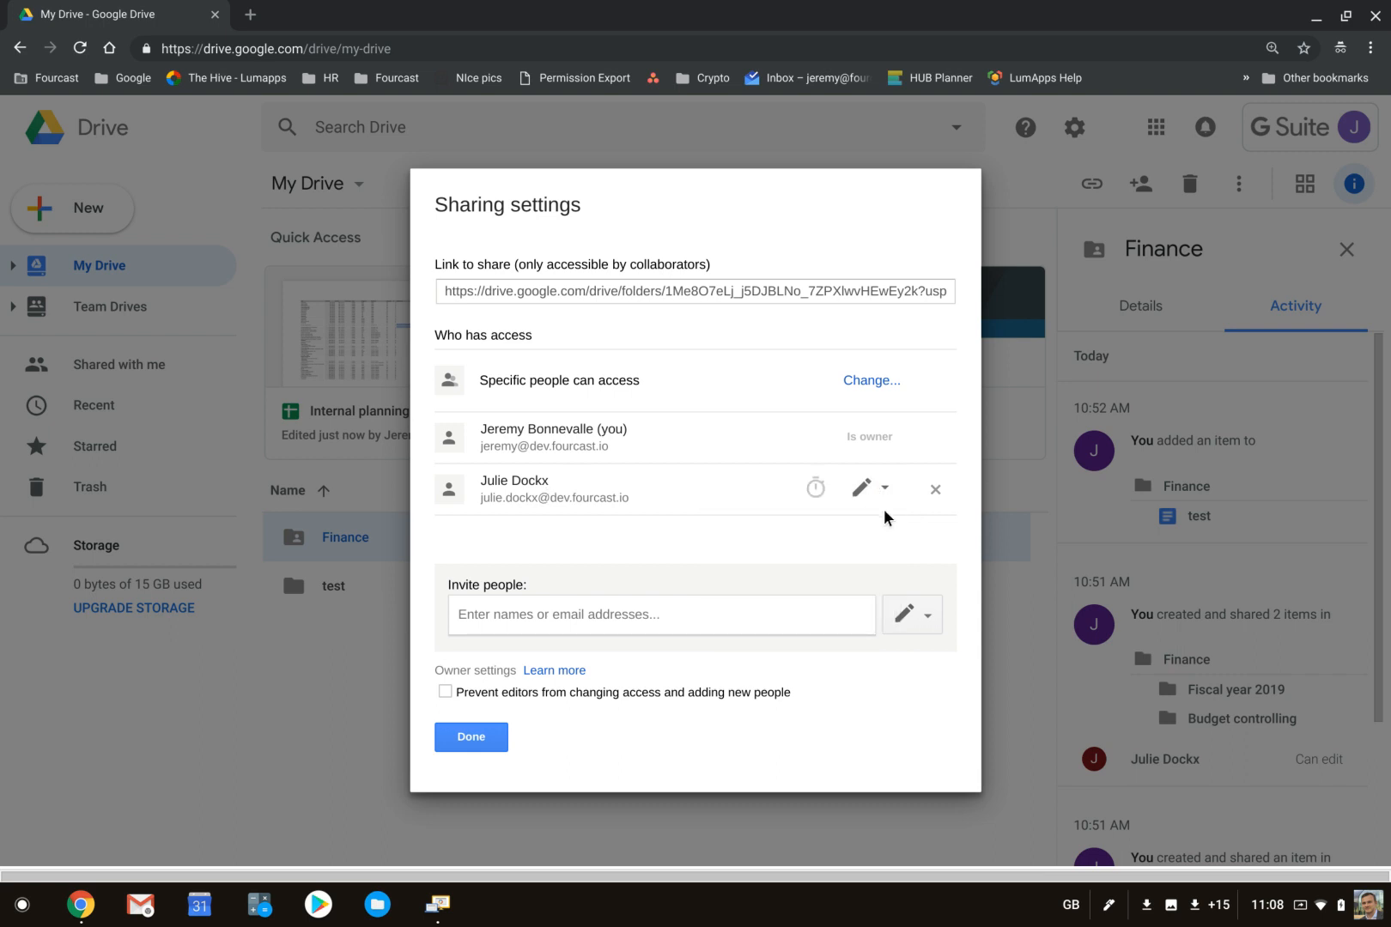
- Try a 30-day access expiration for the collaborator, review the other expiration choices, and discard the change
{"action": "left_click", "coordinate": [807, 490]}
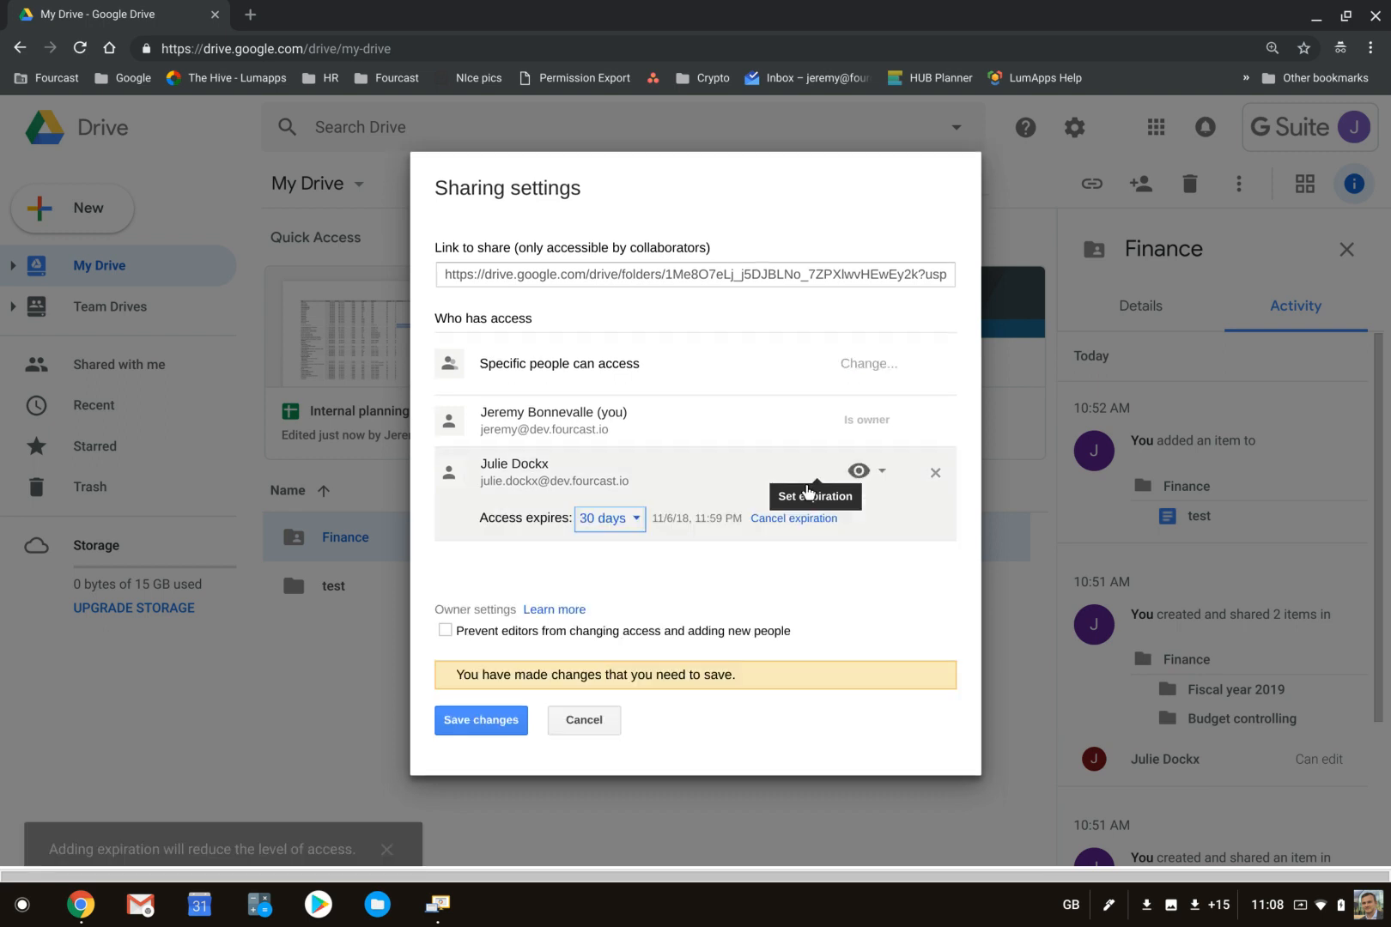
{"action": "left_click", "coordinate": [610, 521]}
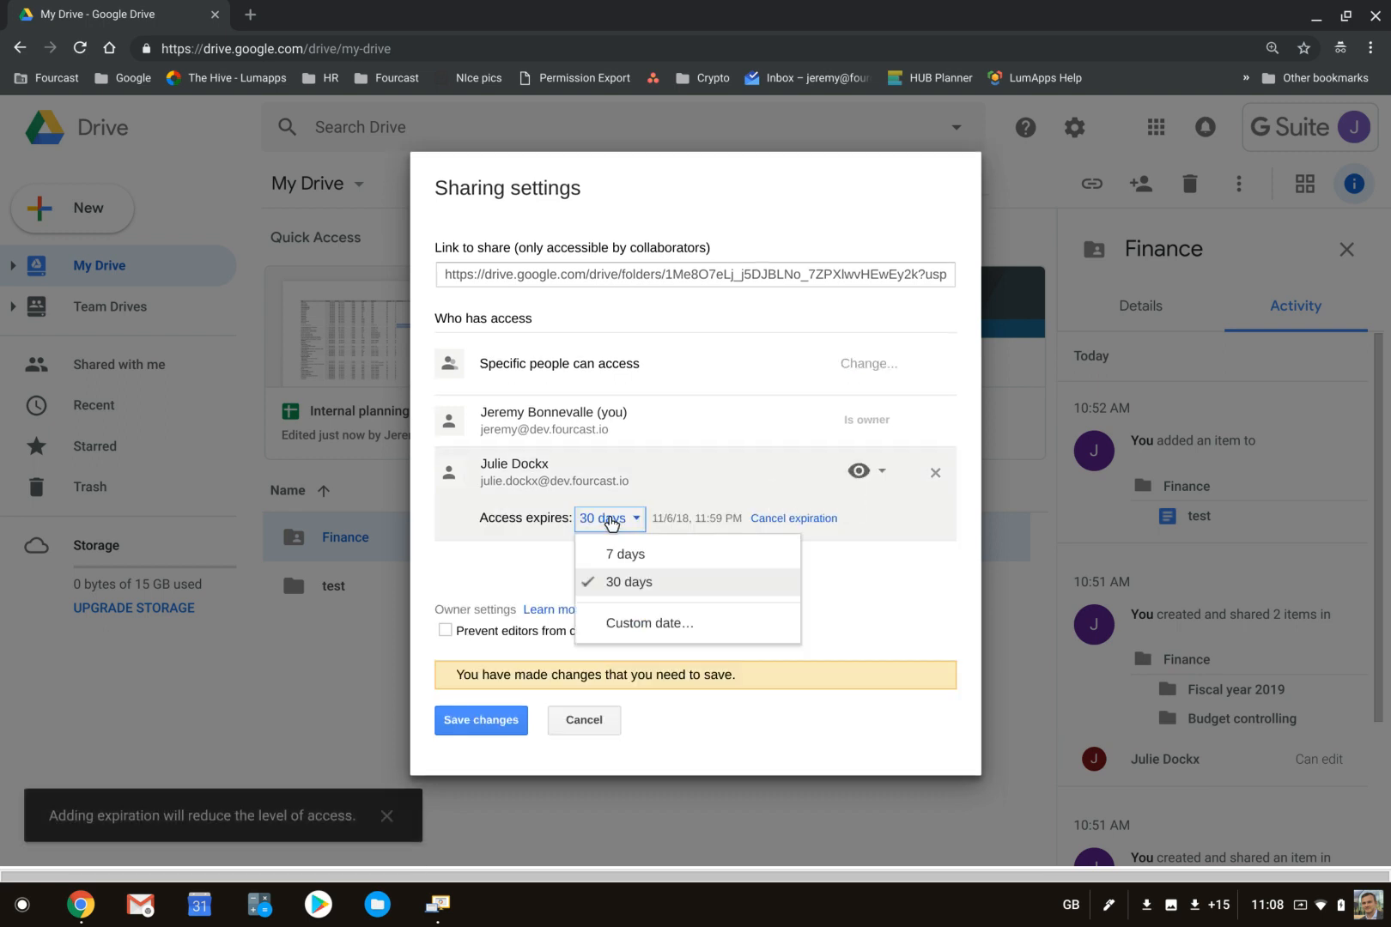
{"action": "left_click", "coordinate": [615, 581]}
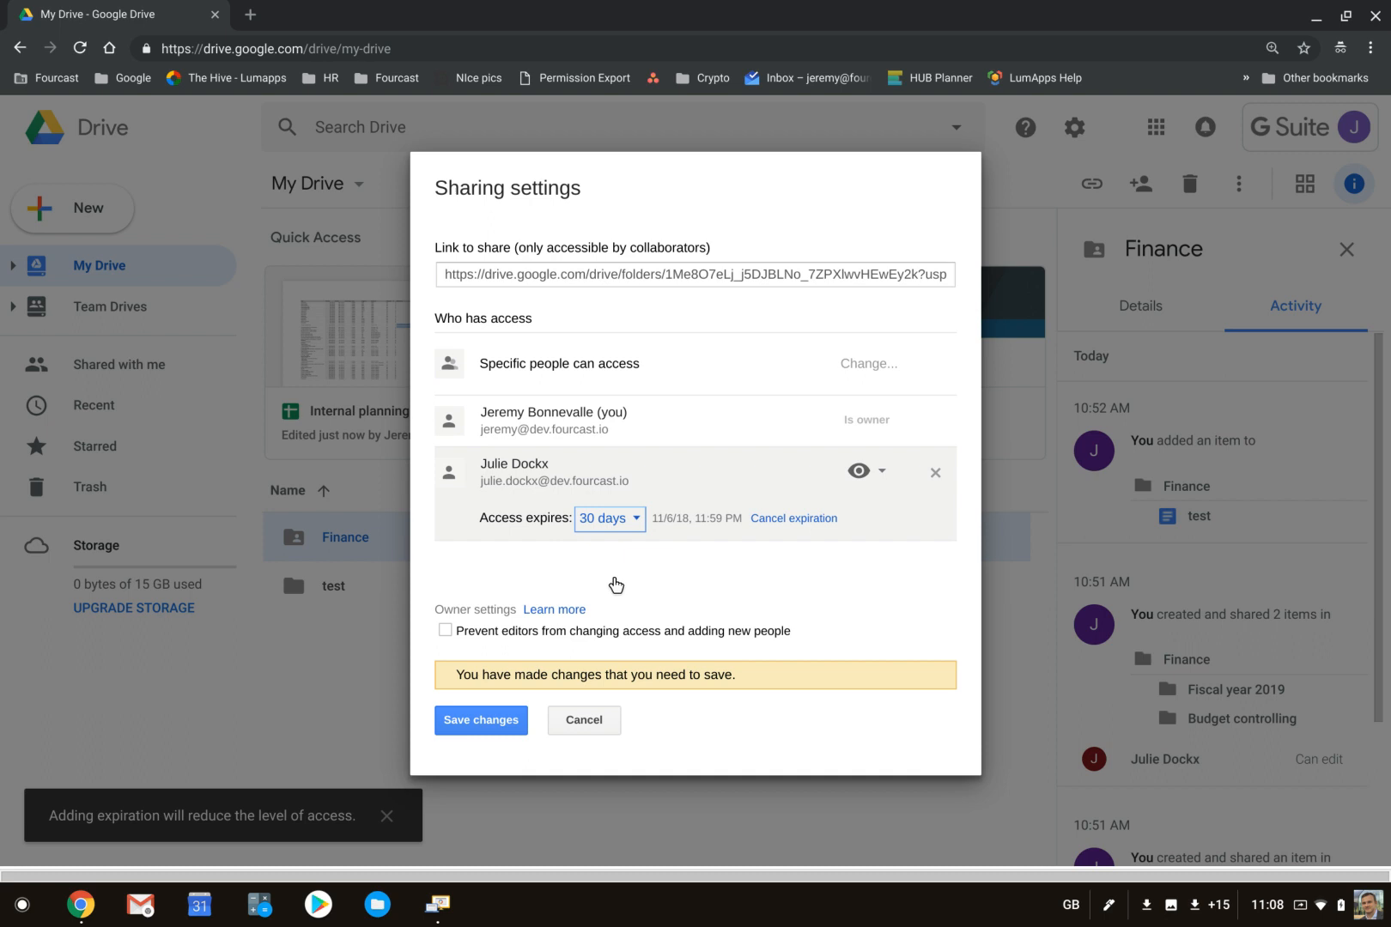
{"action": "left_click", "coordinate": [611, 520]}
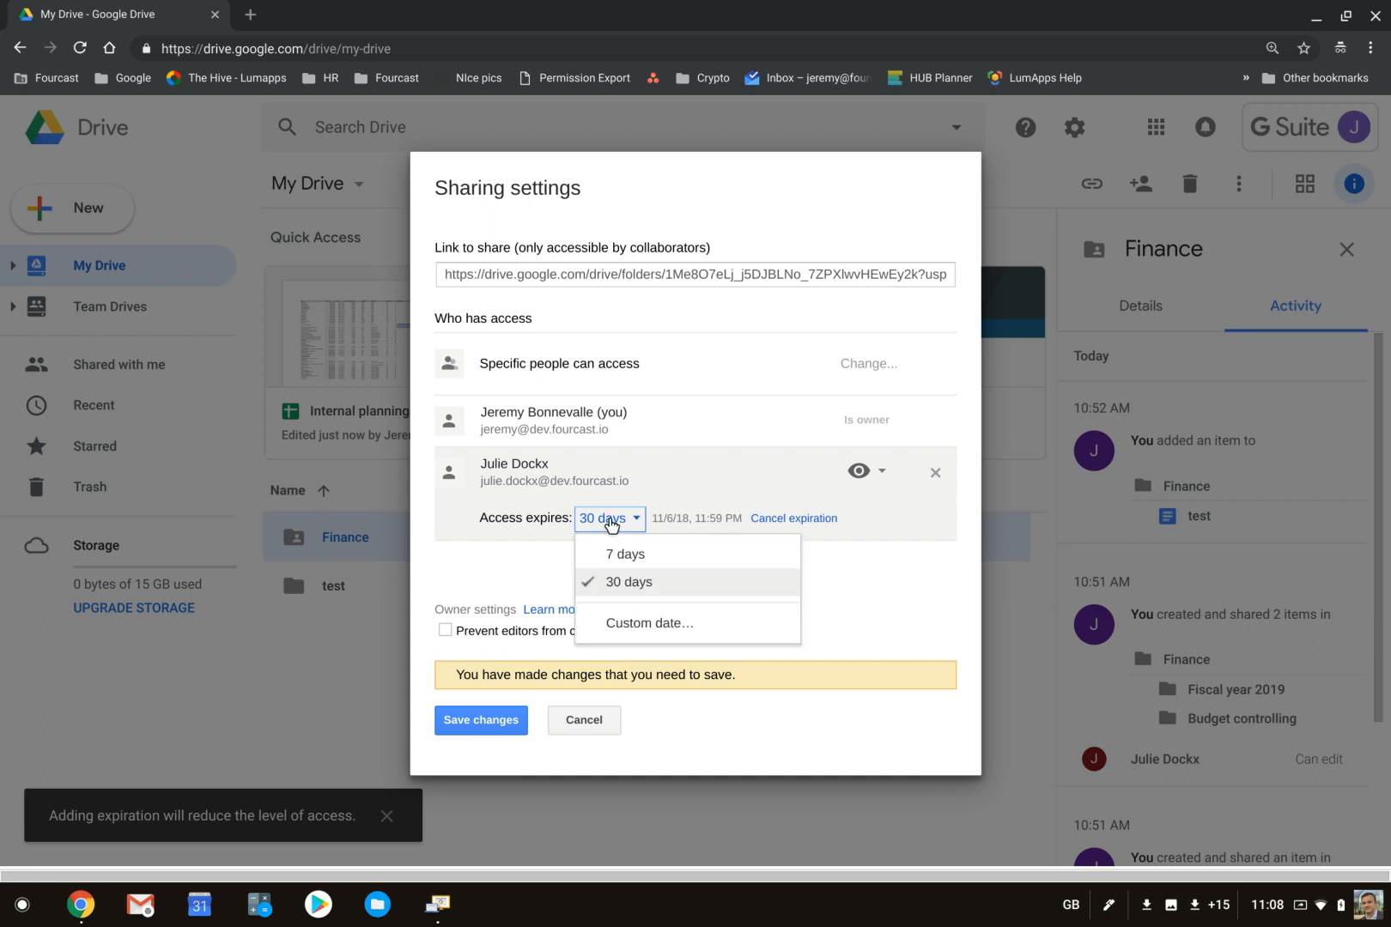
{"action": "left_click", "coordinate": [487, 565]}
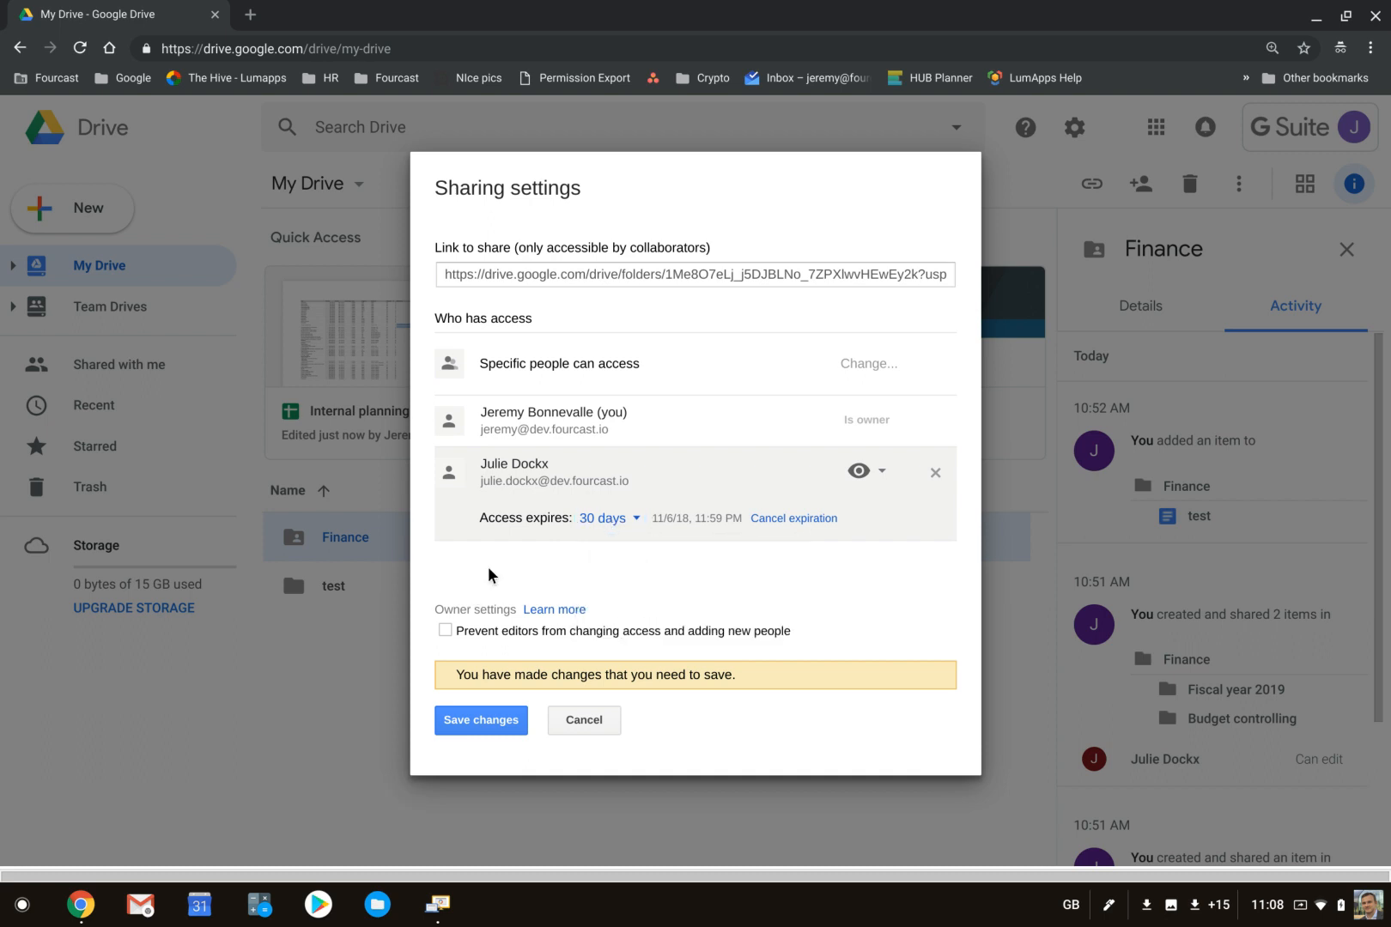
{"action": "left_click", "coordinate": [570, 714]}
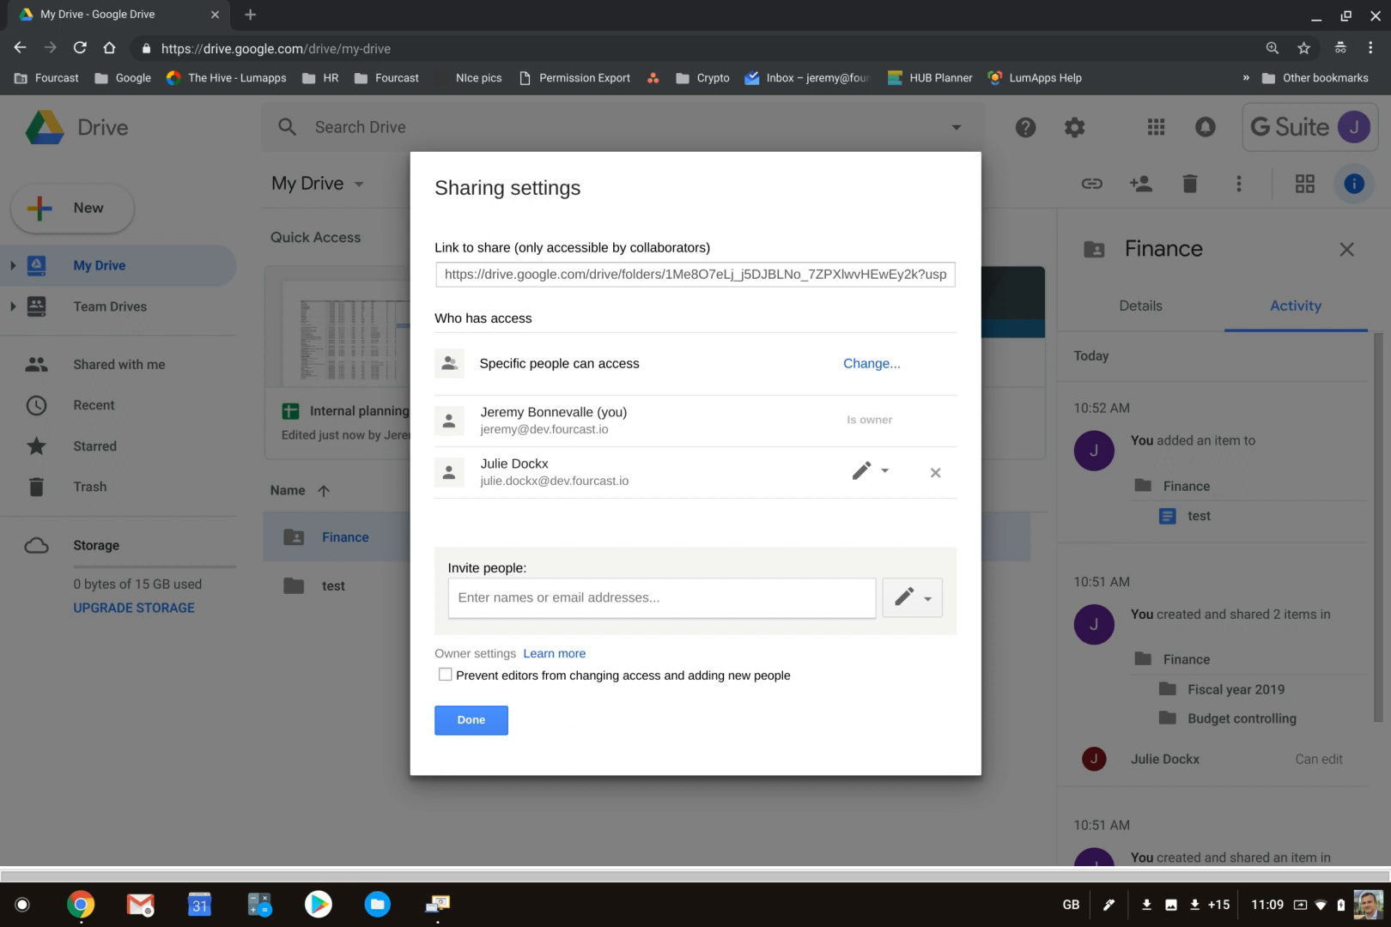
- Turn the option preventing editors from changing access and adding new people on and off again, and close the sharing settings
{"action": "left_click", "coordinate": [443, 675]}
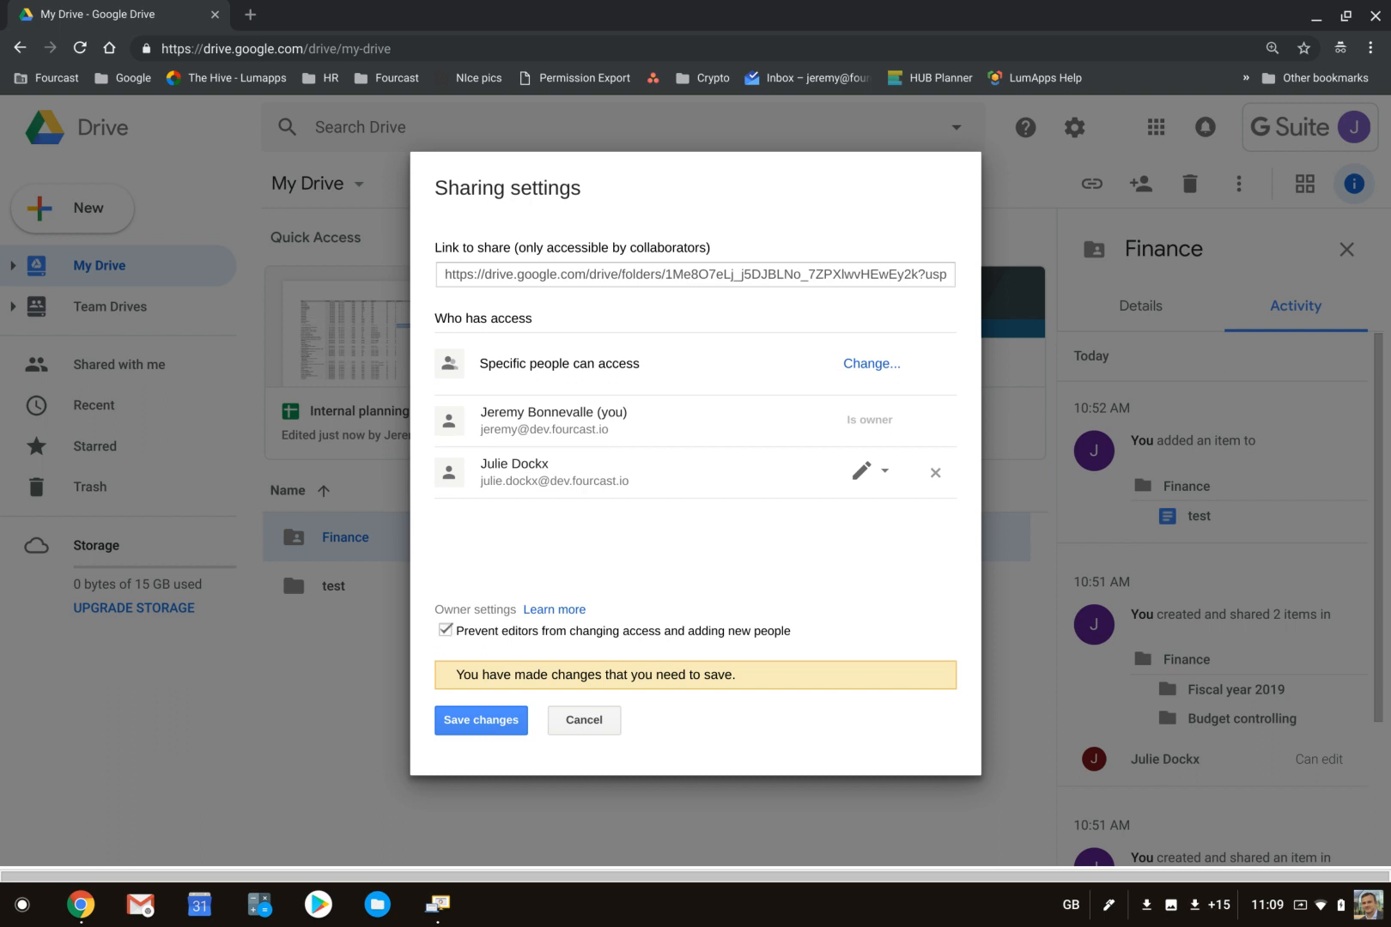
{"action": "left_click", "coordinate": [446, 629]}
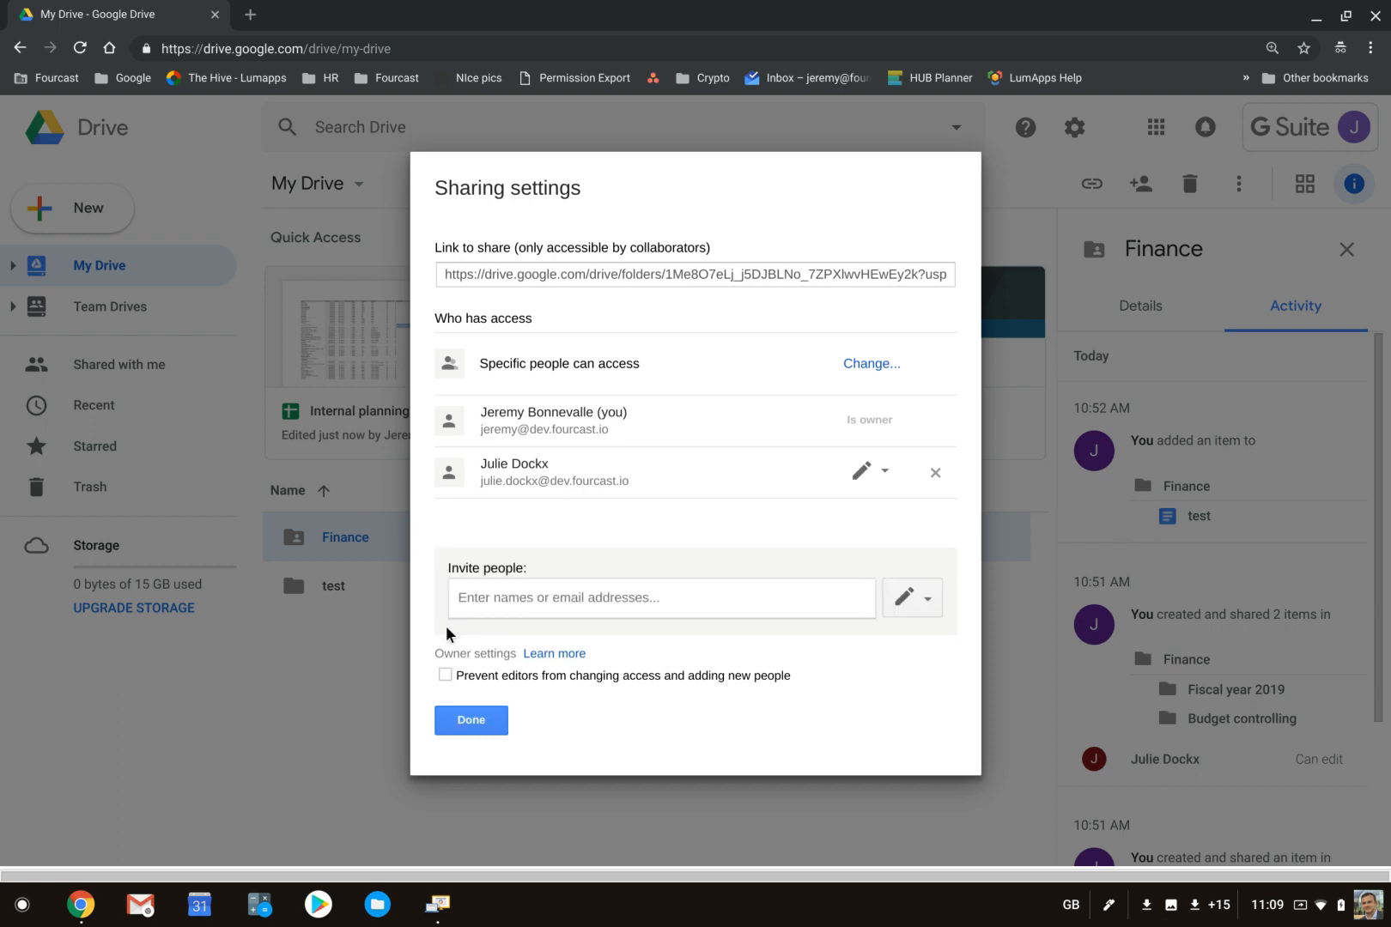
{"action": "left_click", "coordinate": [483, 723]}
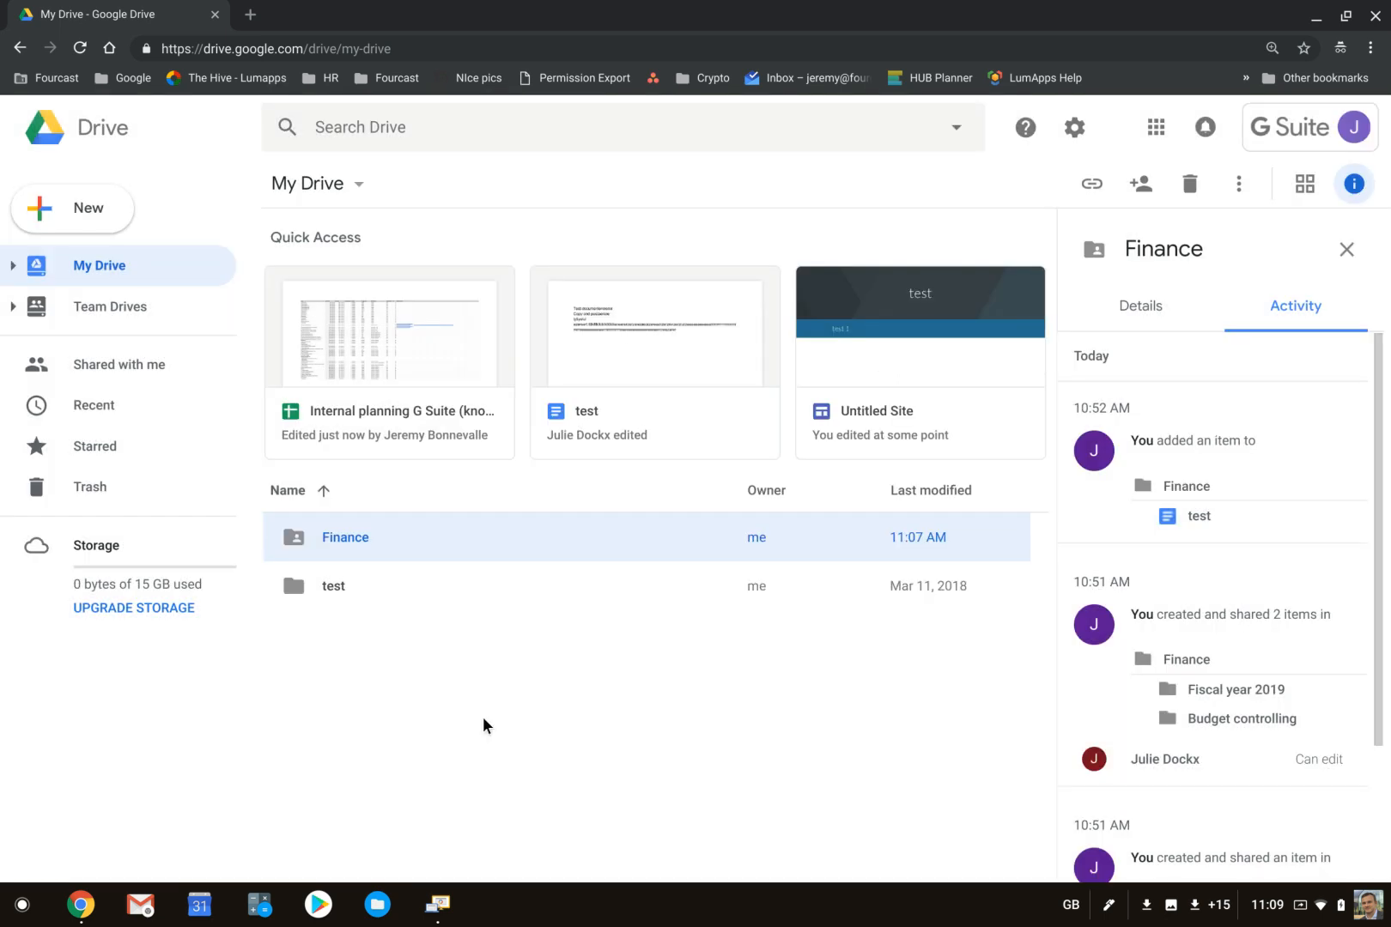
- Open the Finance folder in My Drive
{"action": "double_click", "coordinate": [395, 544]}
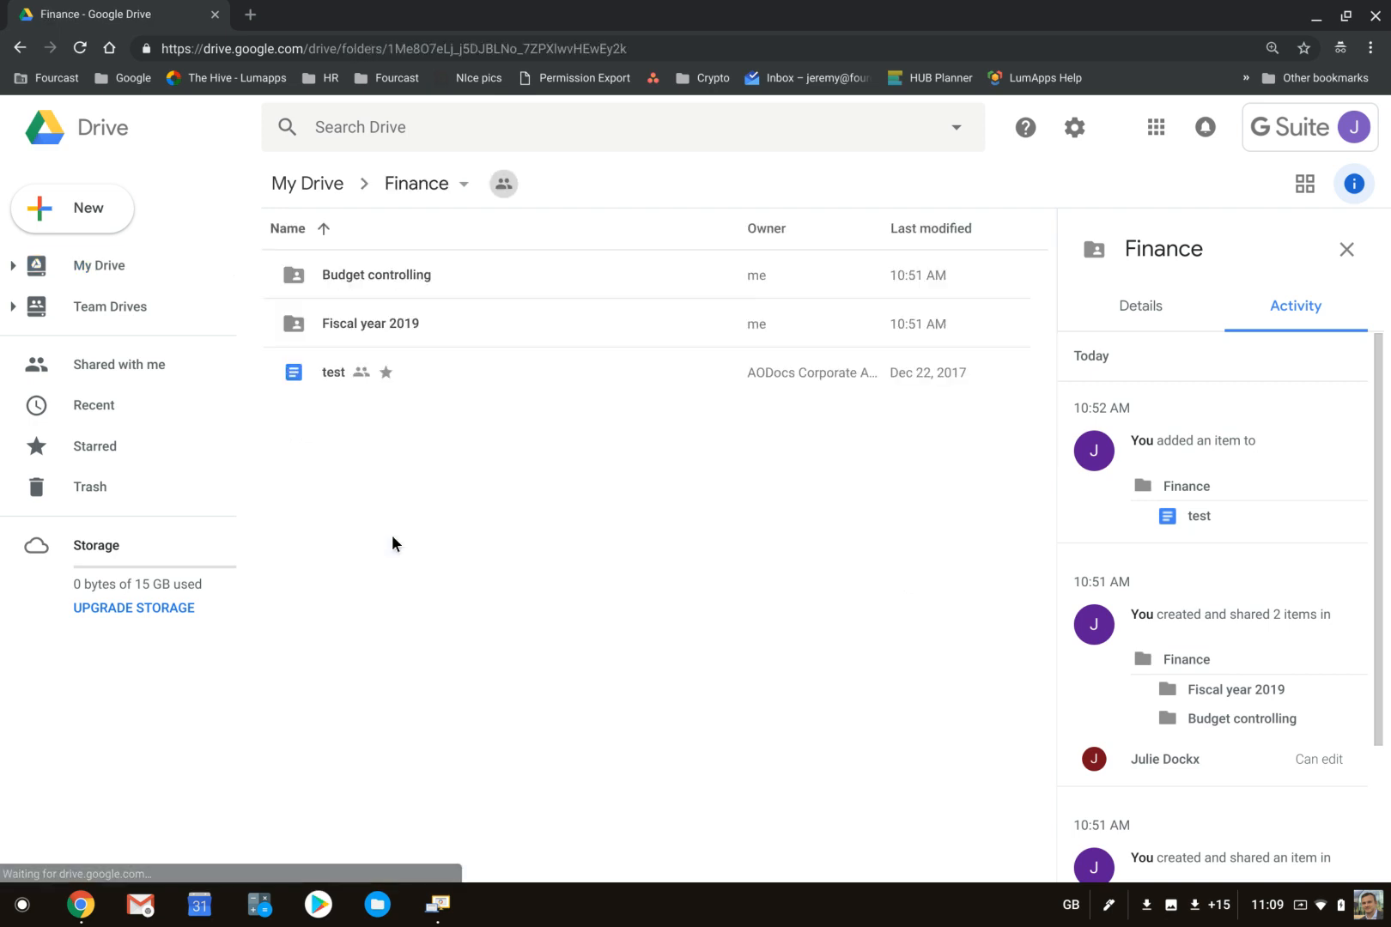
- Return to My Drive and open the advanced sharing settings of the Finance folder
{"action": "left_click", "coordinate": [335, 186]}
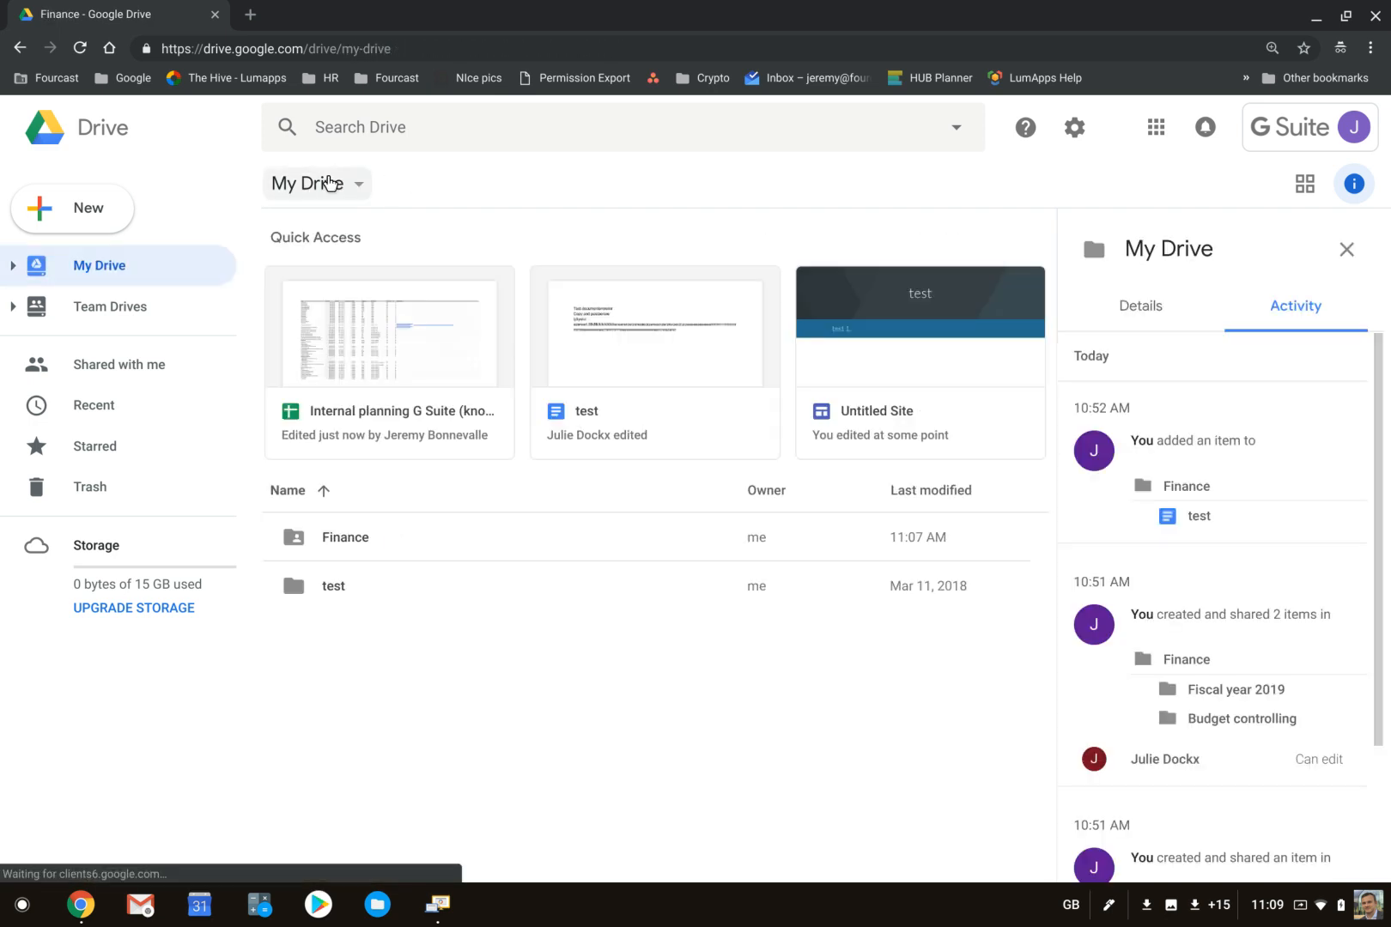
{"action": "right_click", "coordinate": [357, 530]}
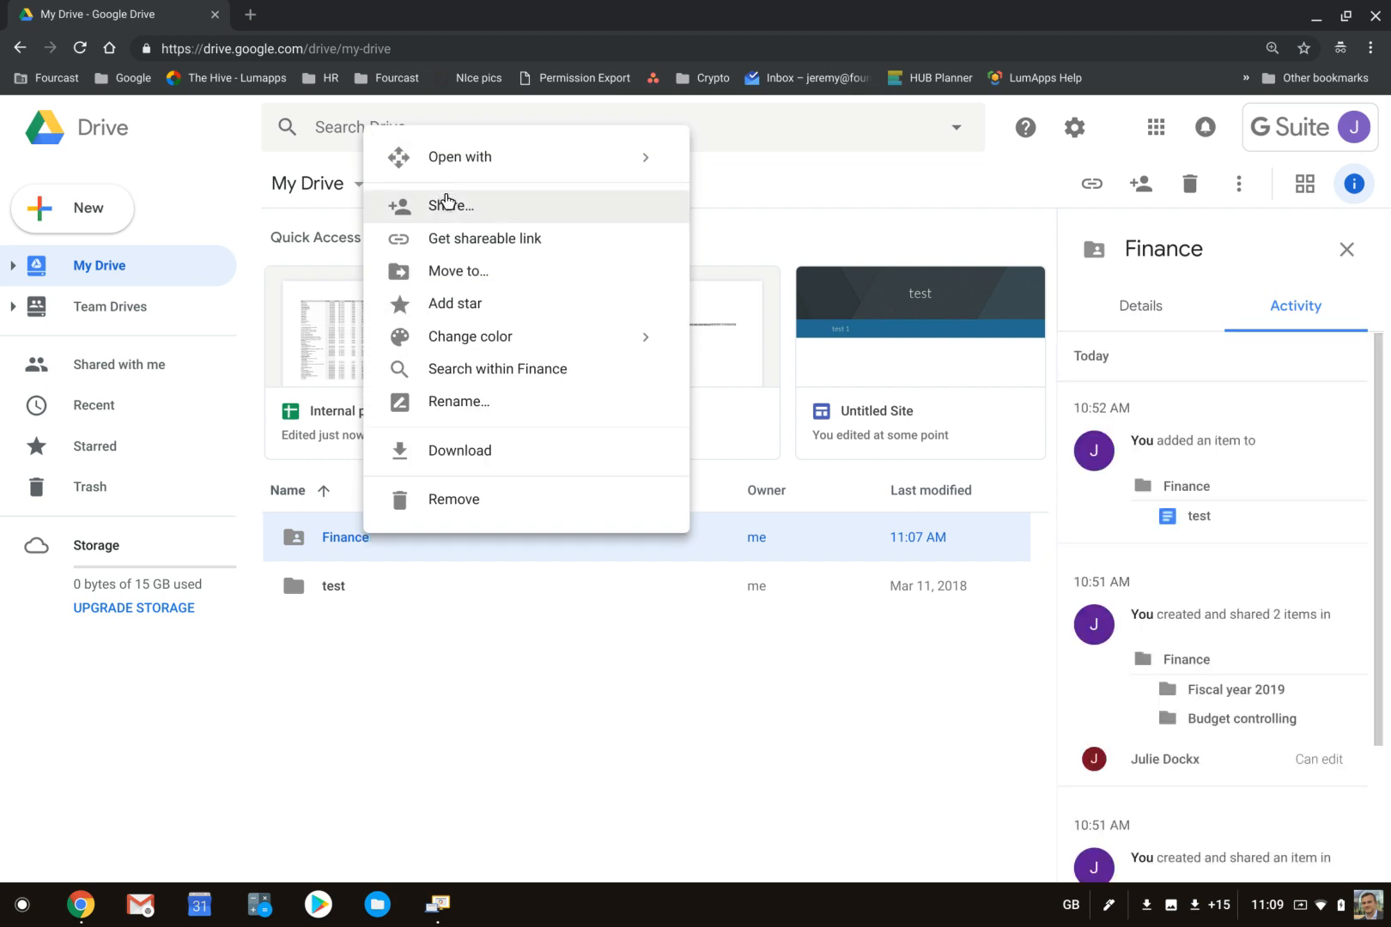
{"action": "left_click", "coordinate": [446, 202]}
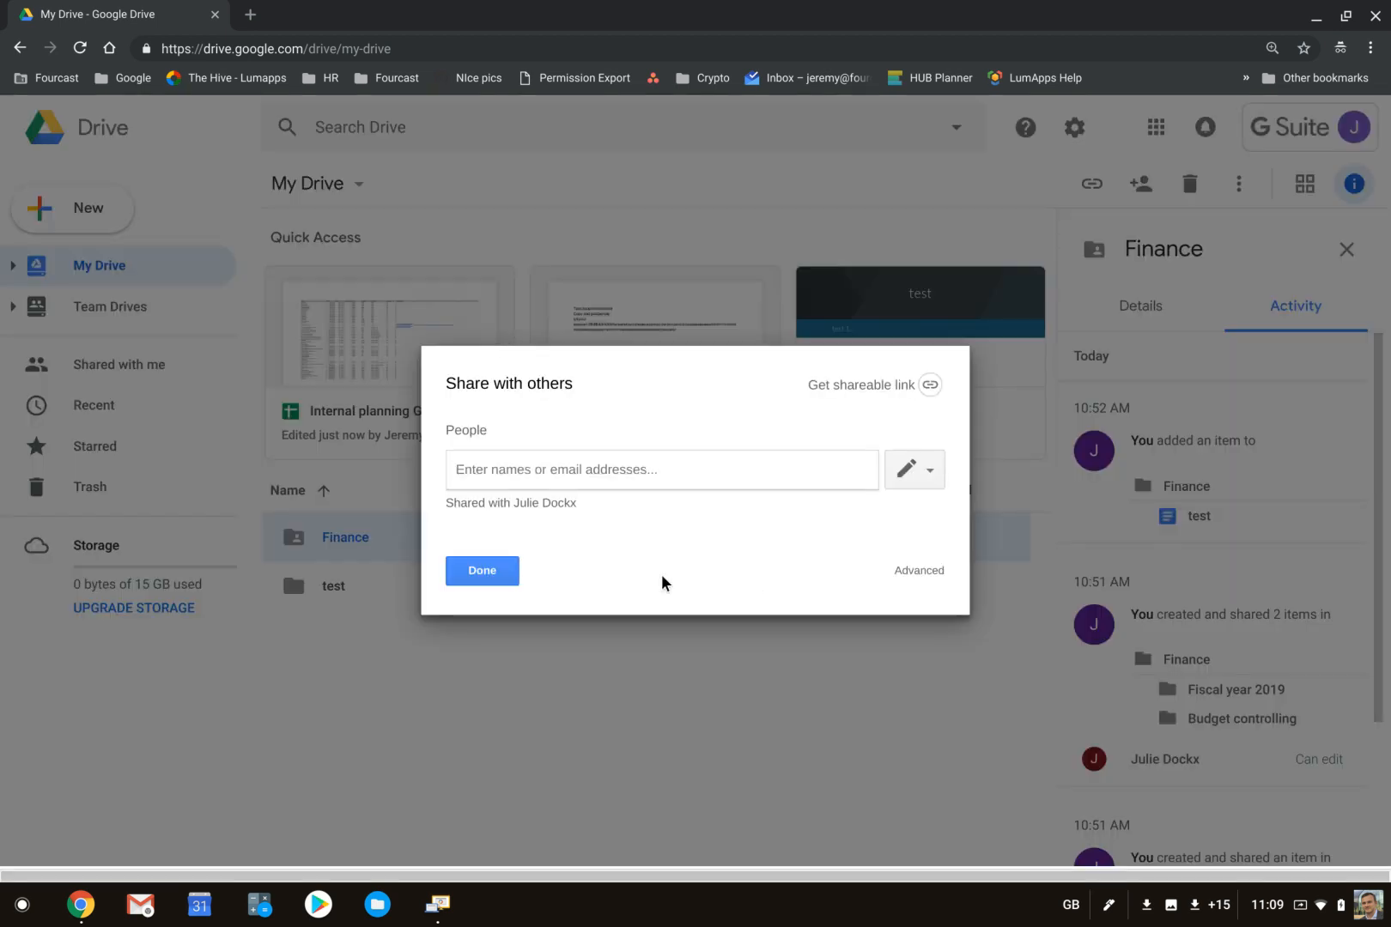
{"action": "left_click", "coordinate": [903, 573]}
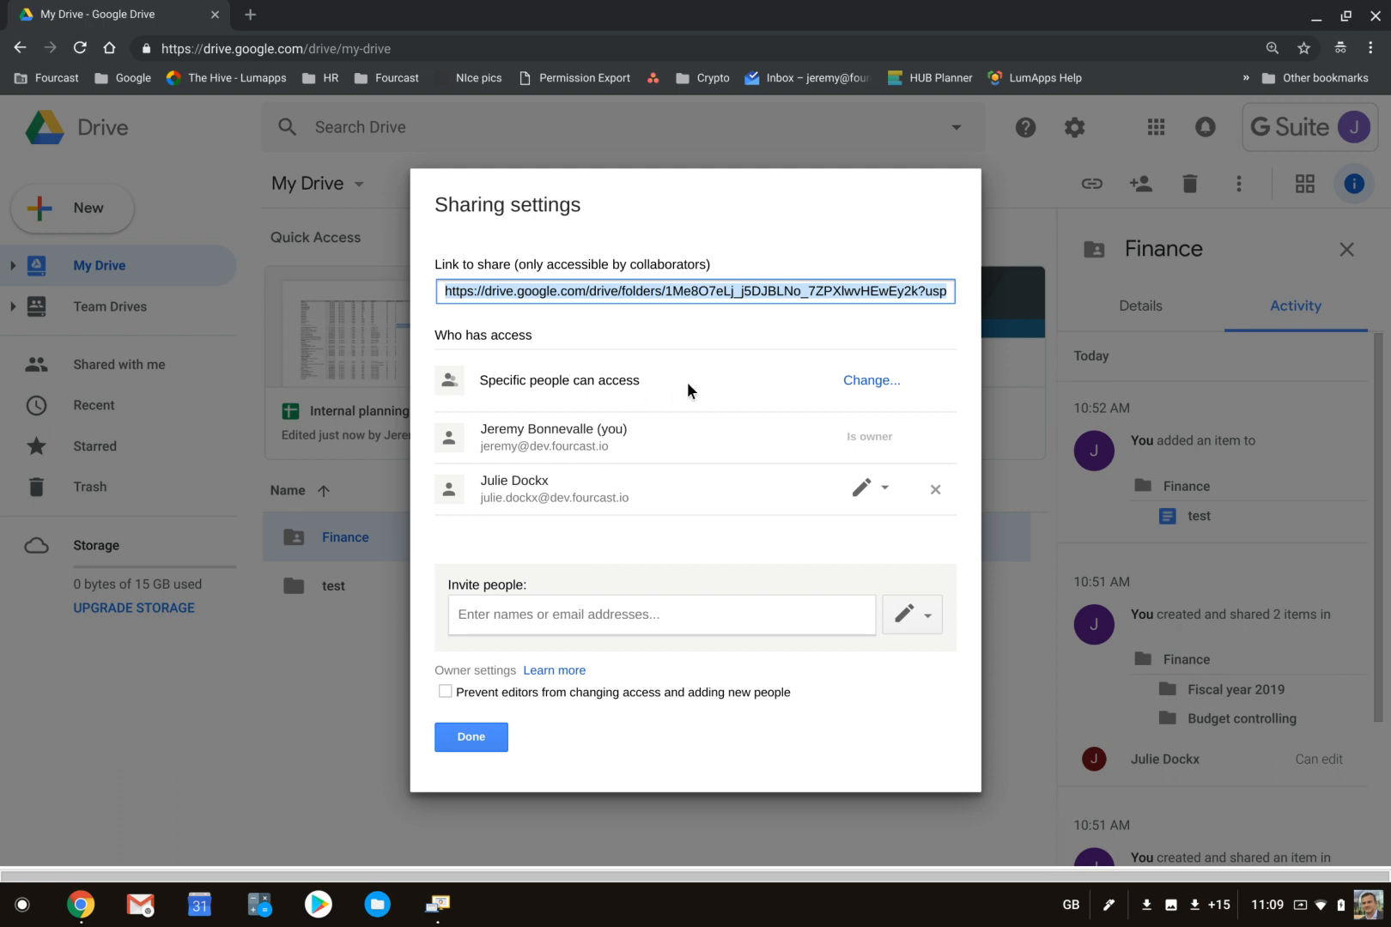
- Turn on link sharing for the Finance folder so anyone at FOURCAST BVBA can find and access it, with view-only access
{"action": "left_click", "coordinate": [873, 383]}
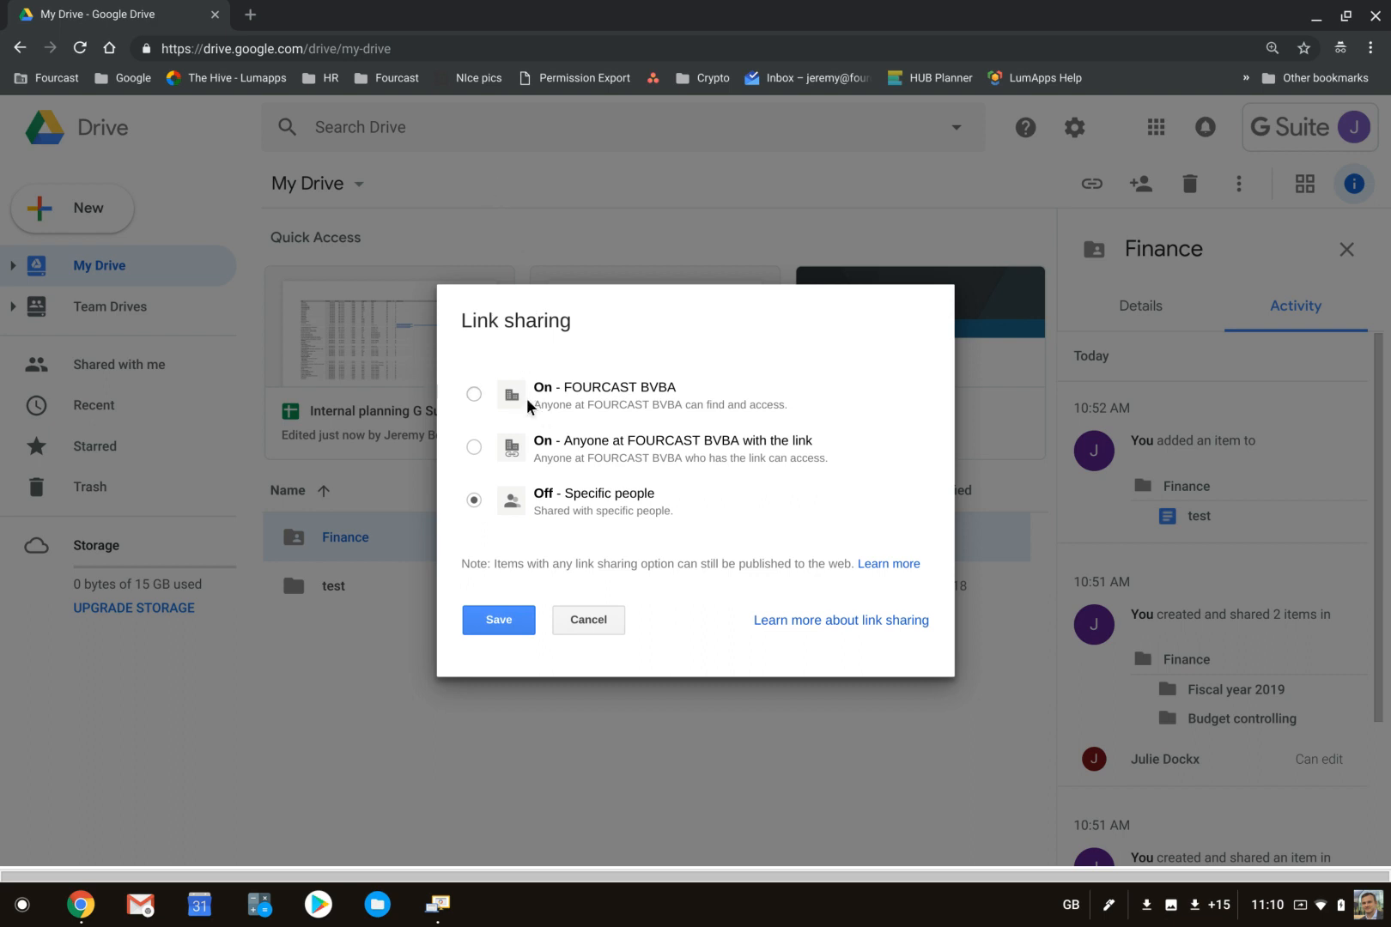
{"action": "left_click", "coordinate": [475, 395]}
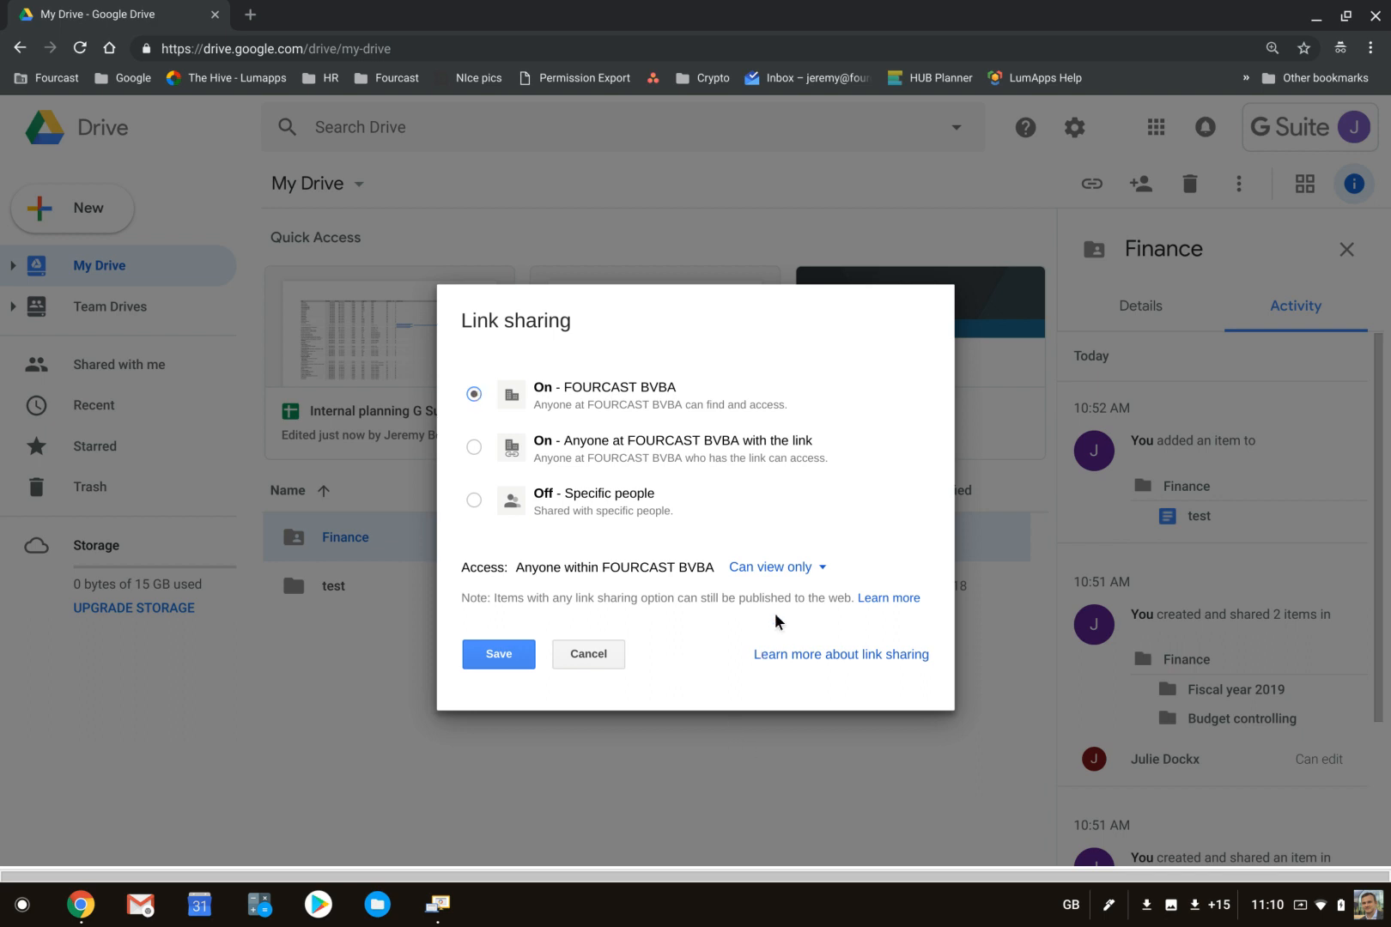
{"action": "left_click", "coordinate": [773, 570]}
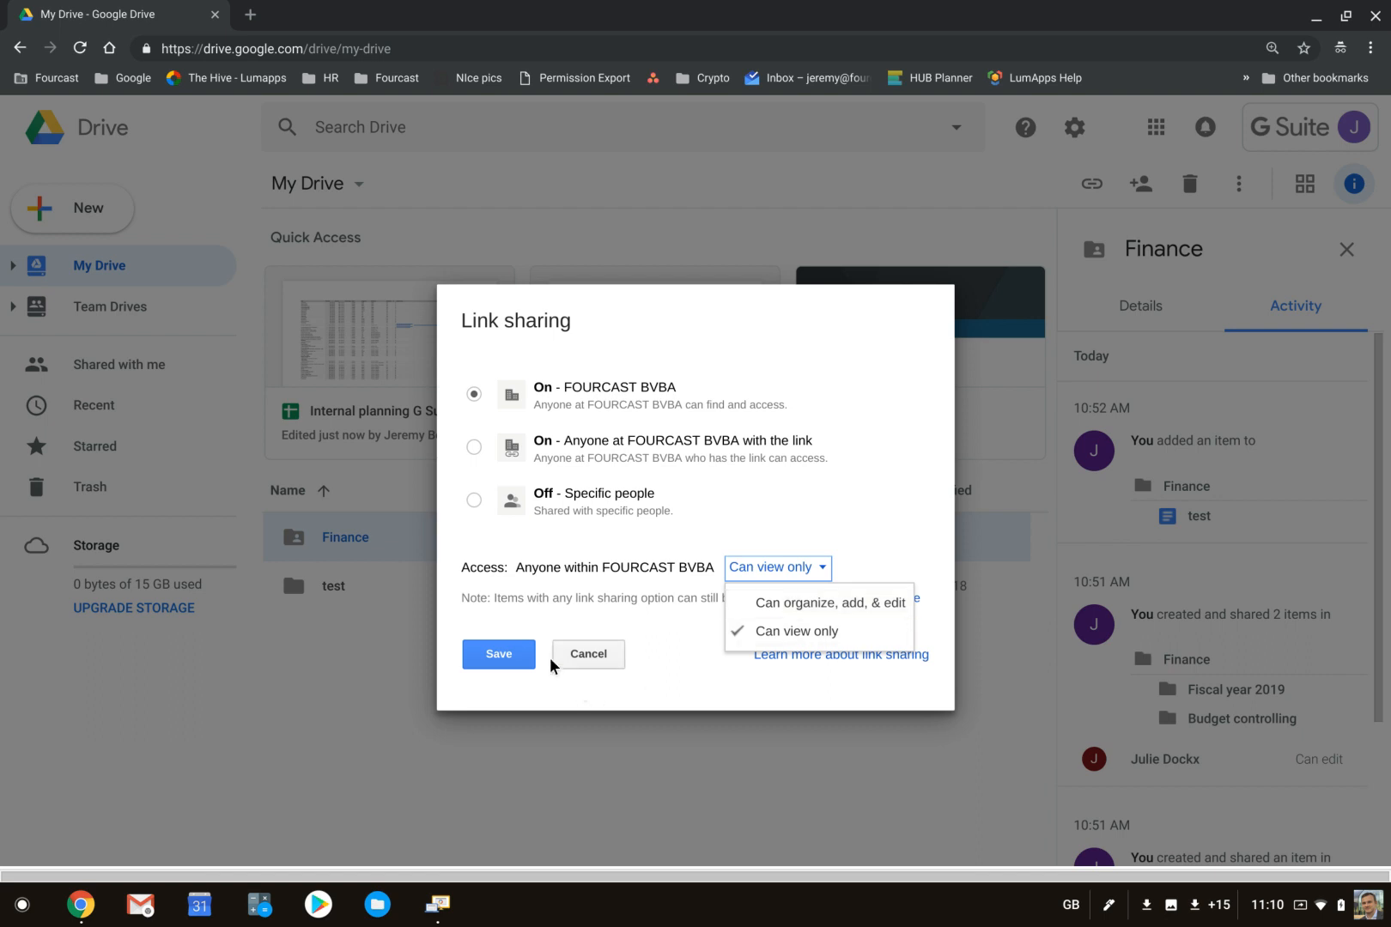
{"action": "left_click", "coordinate": [513, 655]}
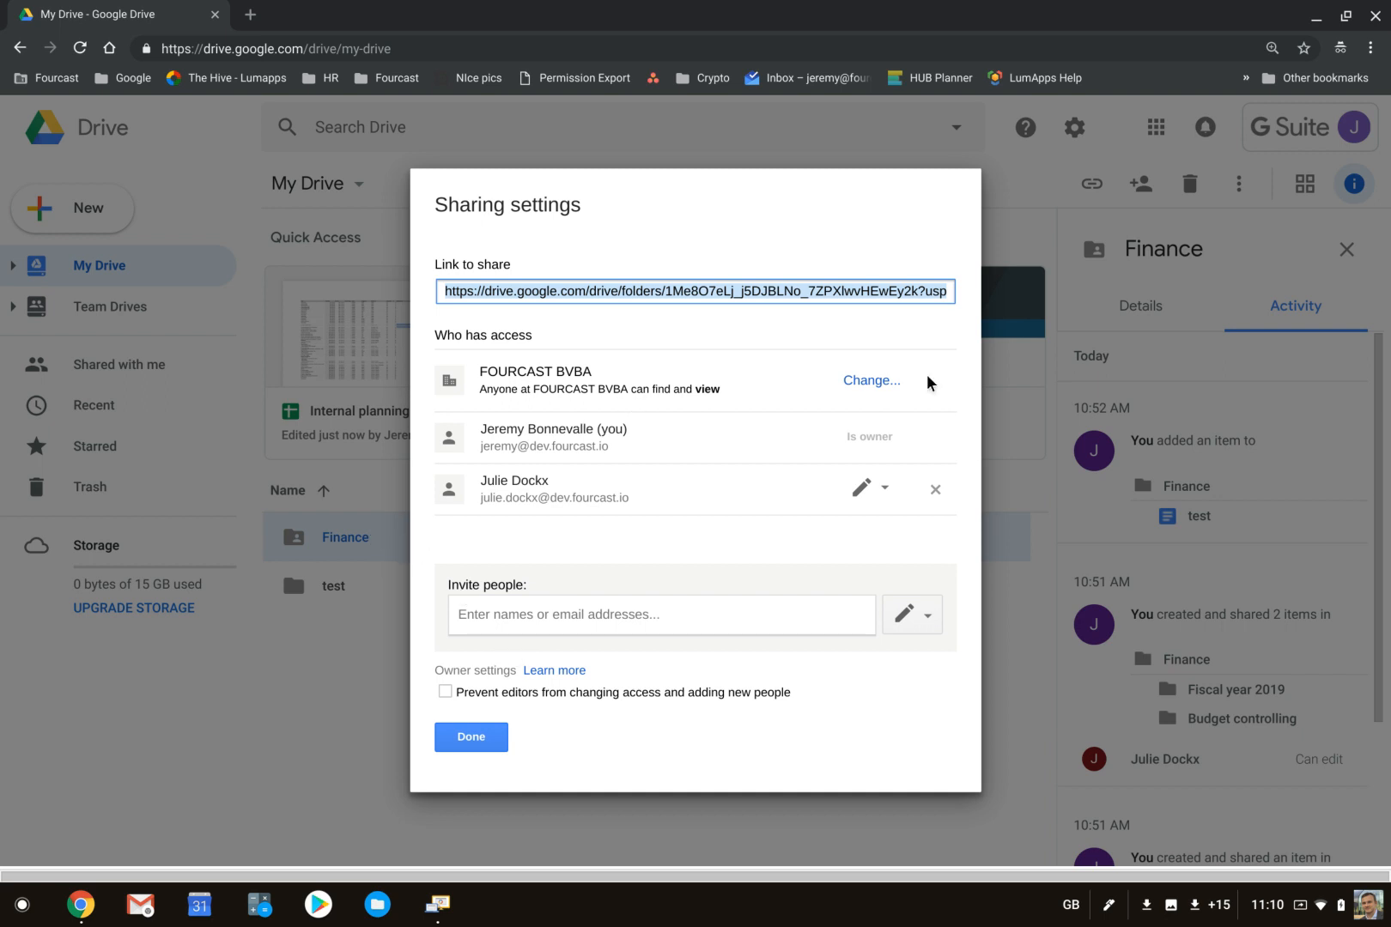
- Review the Finance folder's link sharing options again, save them as they are, and close the sharing settings
{"action": "left_click", "coordinate": [870, 380]}
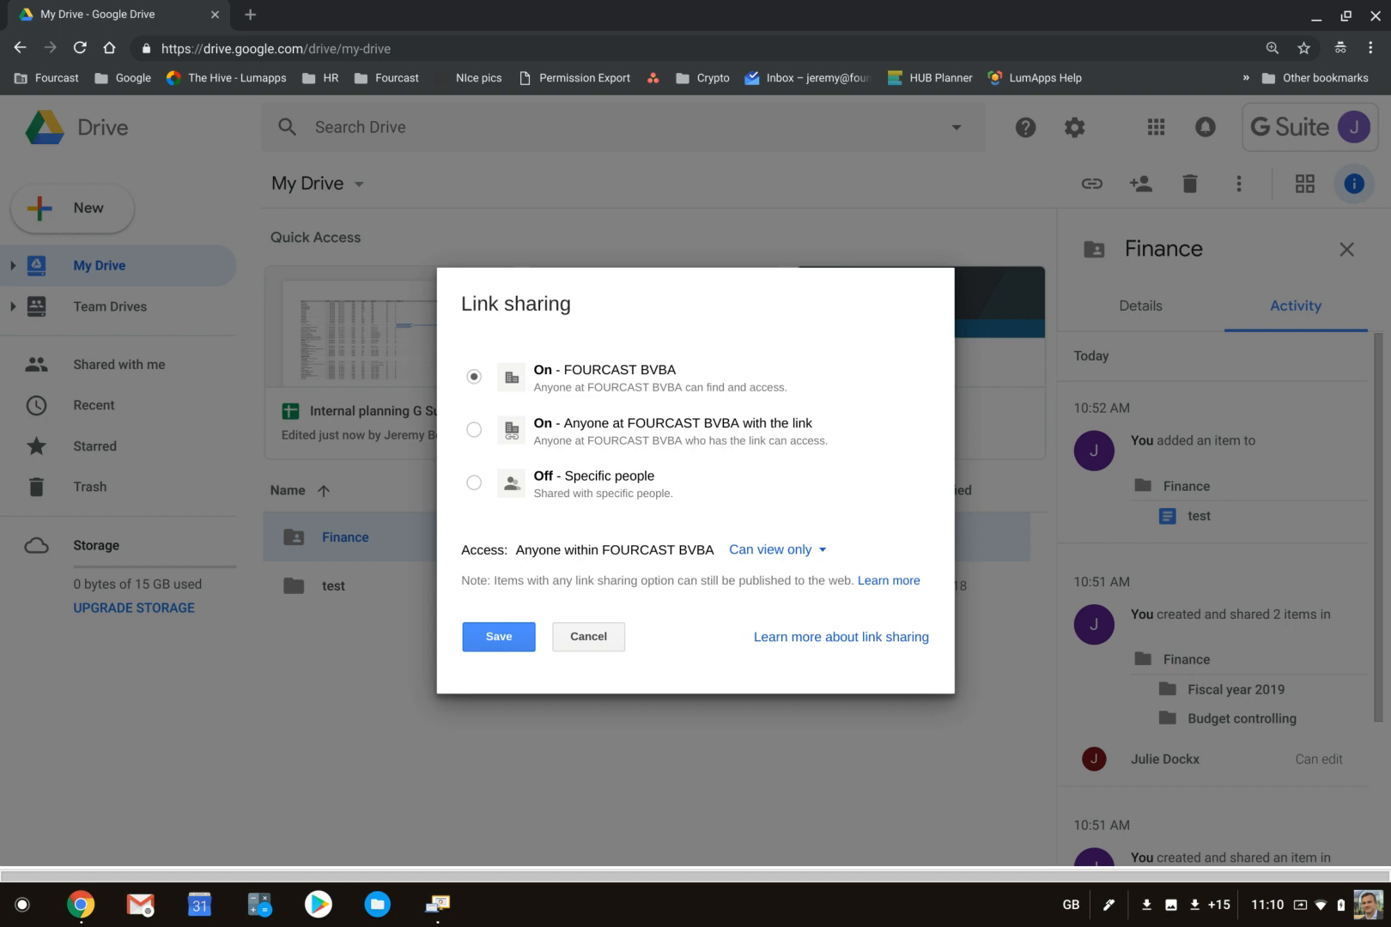
{"action": "left_click", "coordinate": [513, 635]}
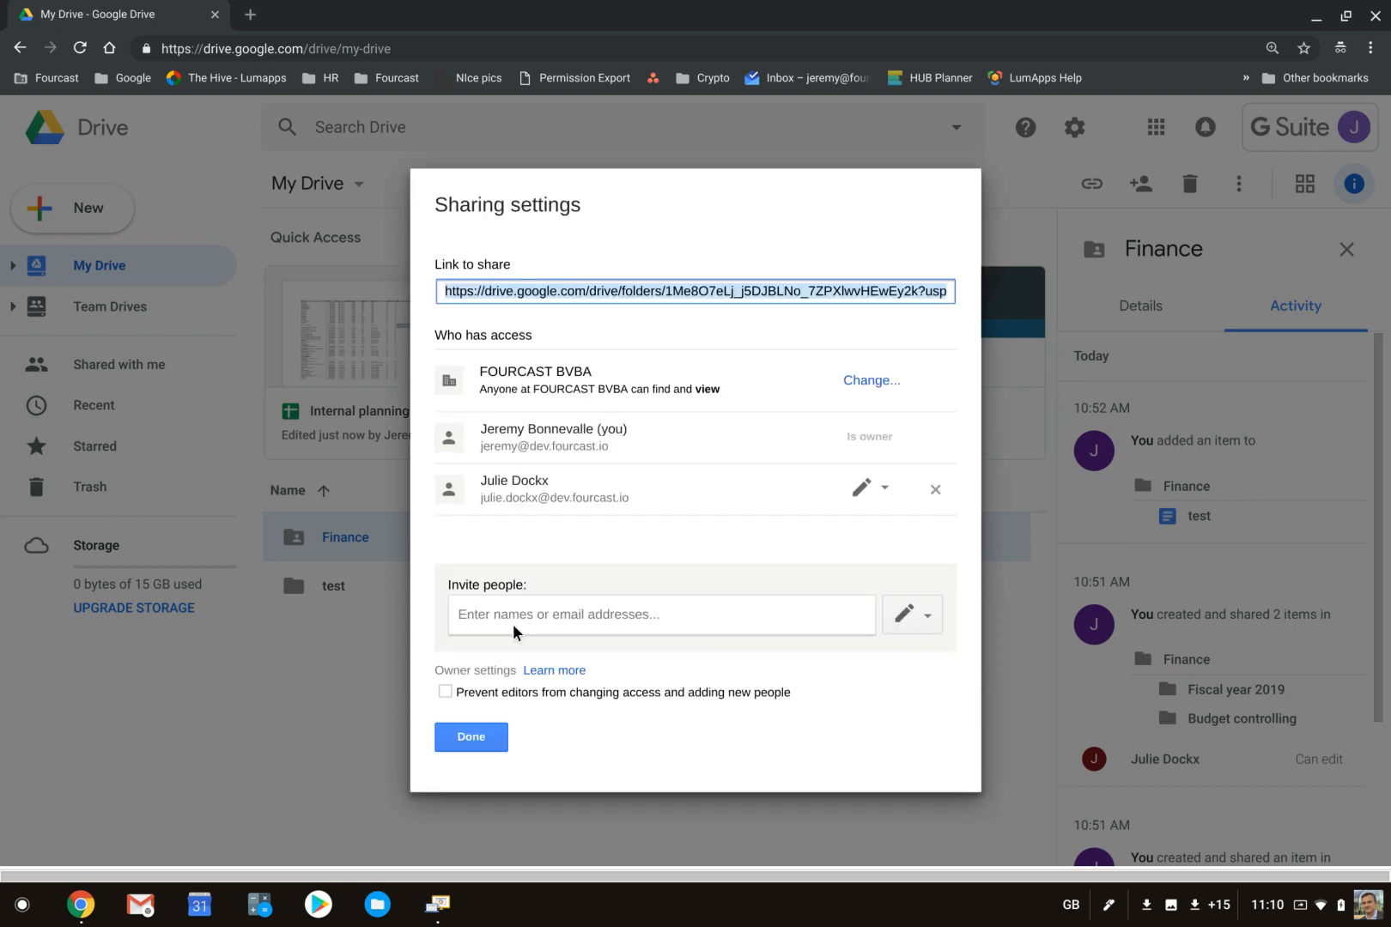
{"action": "left_click", "coordinate": [493, 738]}
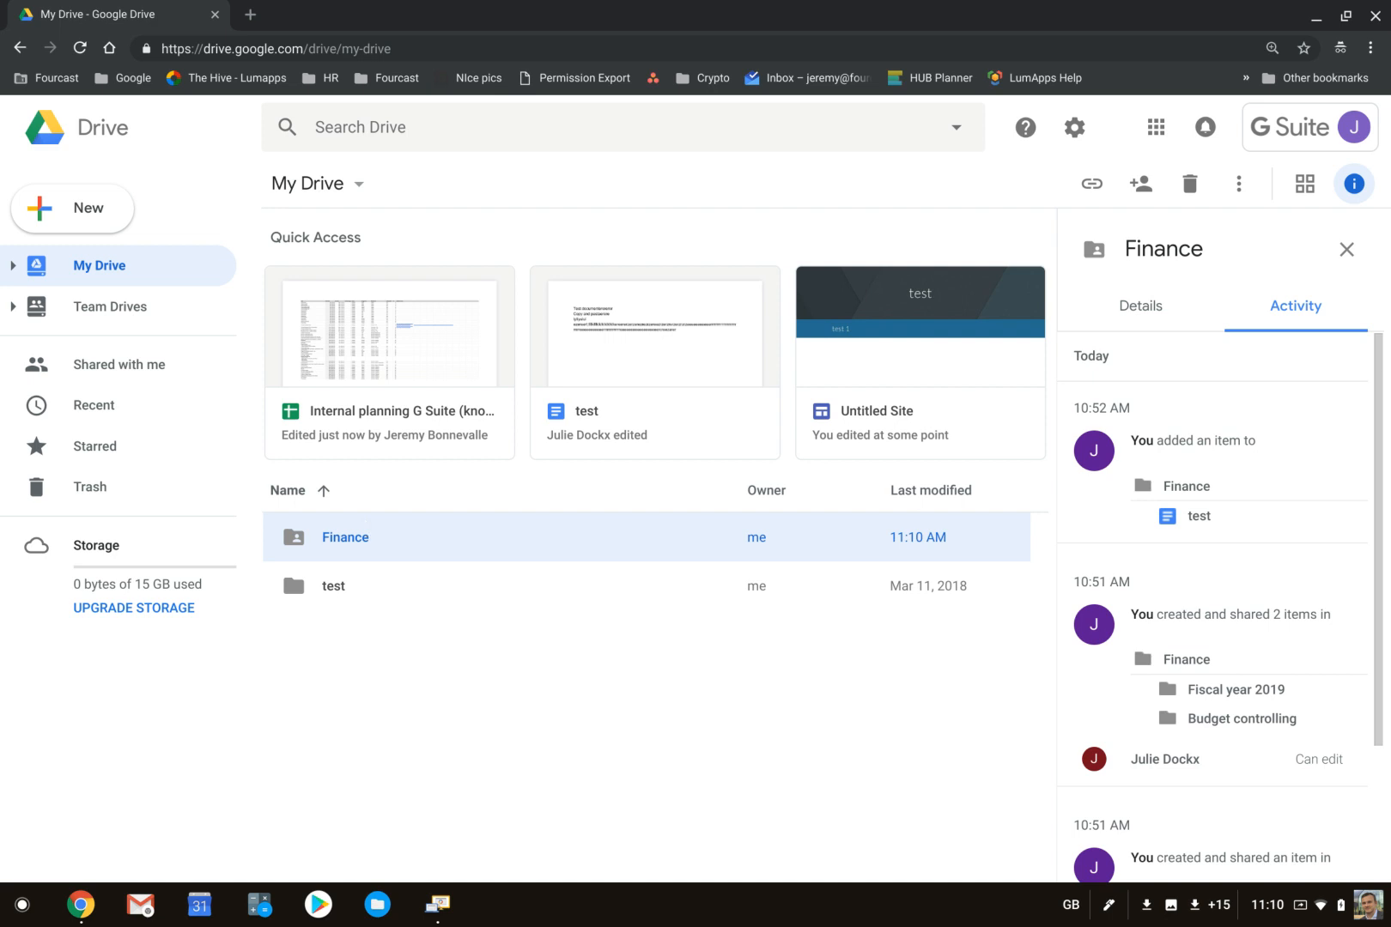
- Turn off link sharing for the Fiscal year 2019 subfolder inside Finance so only specific people can access it
{"action": "double_click", "coordinate": [371, 531]}
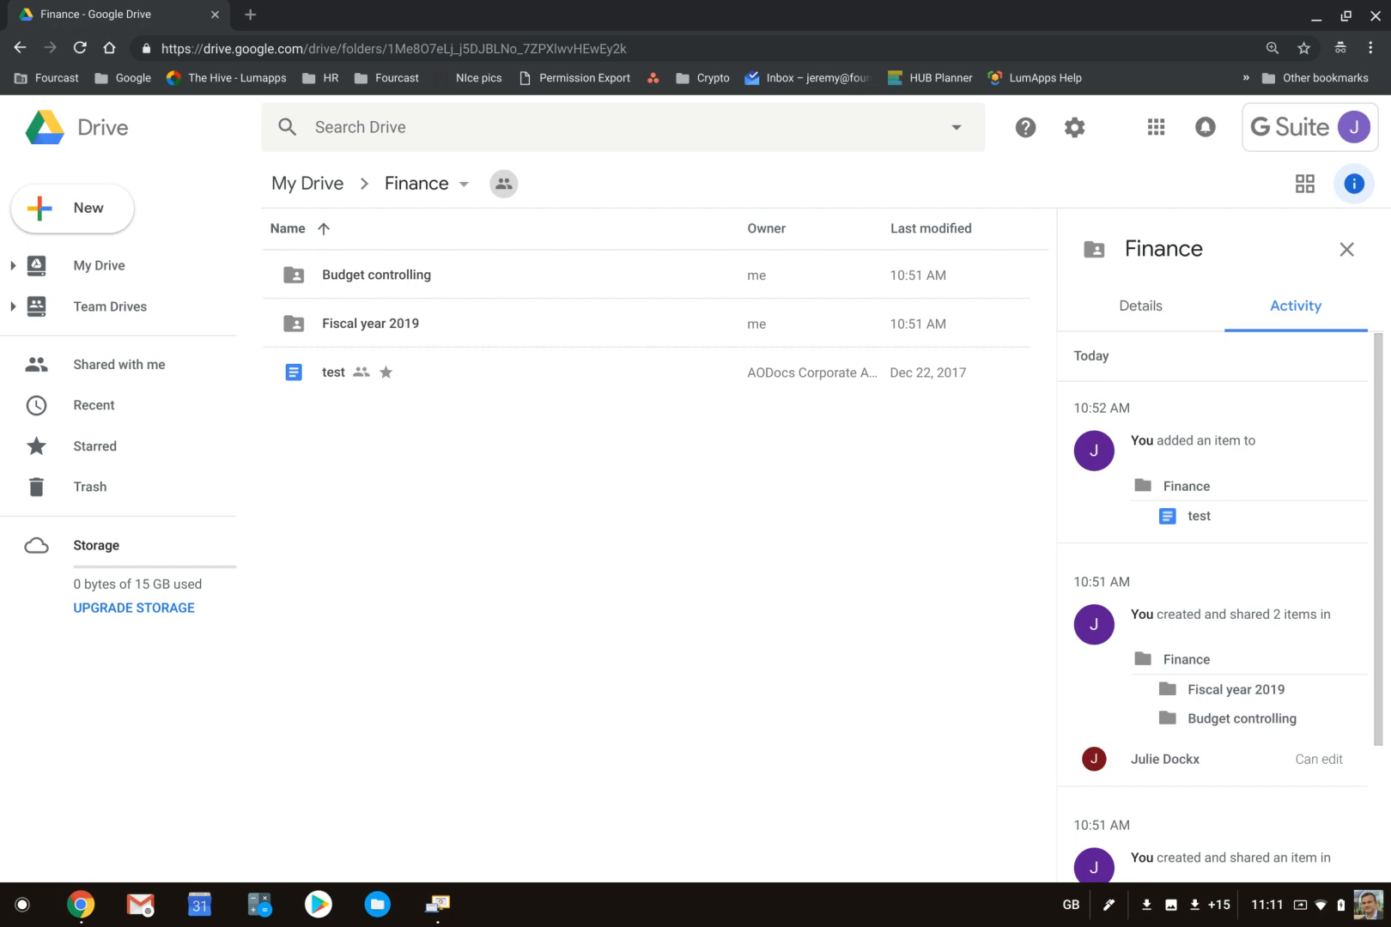
{"action": "right_click", "coordinate": [400, 322]}
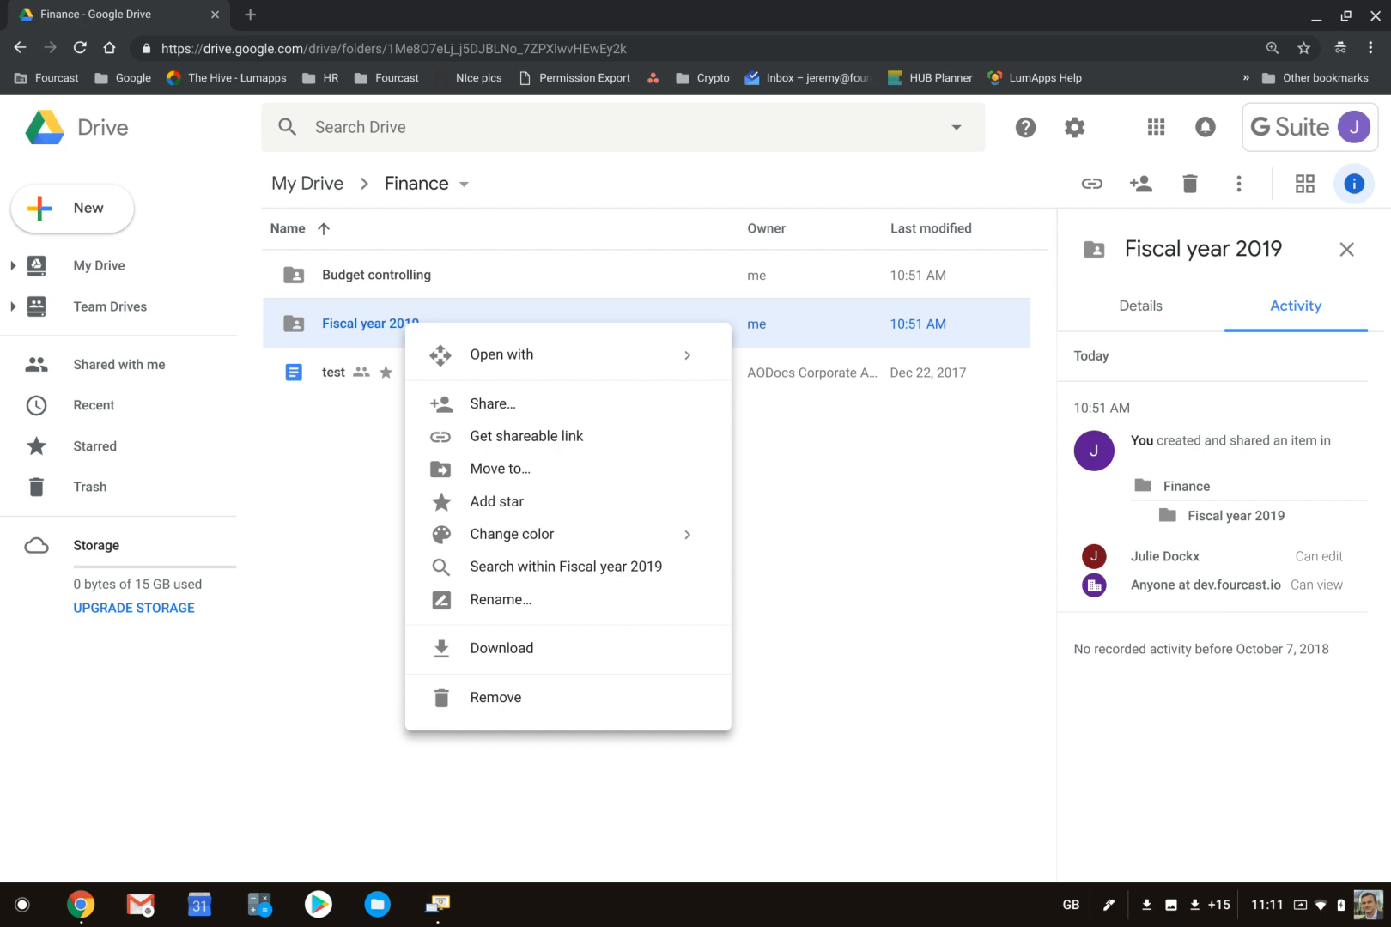
{"action": "left_click", "coordinate": [454, 403]}
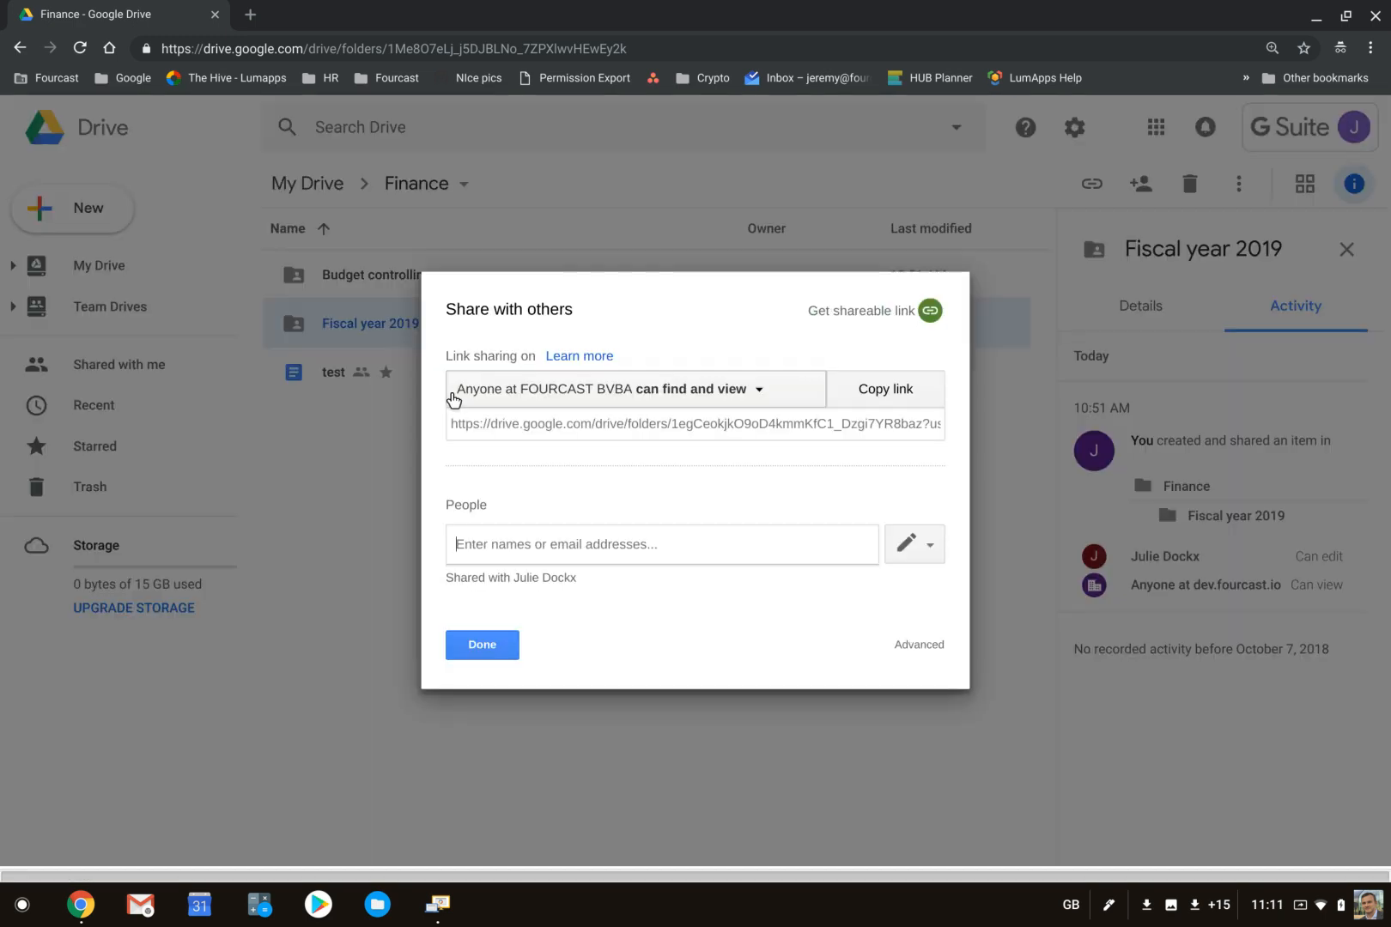
{"action": "left_click", "coordinate": [717, 395]}
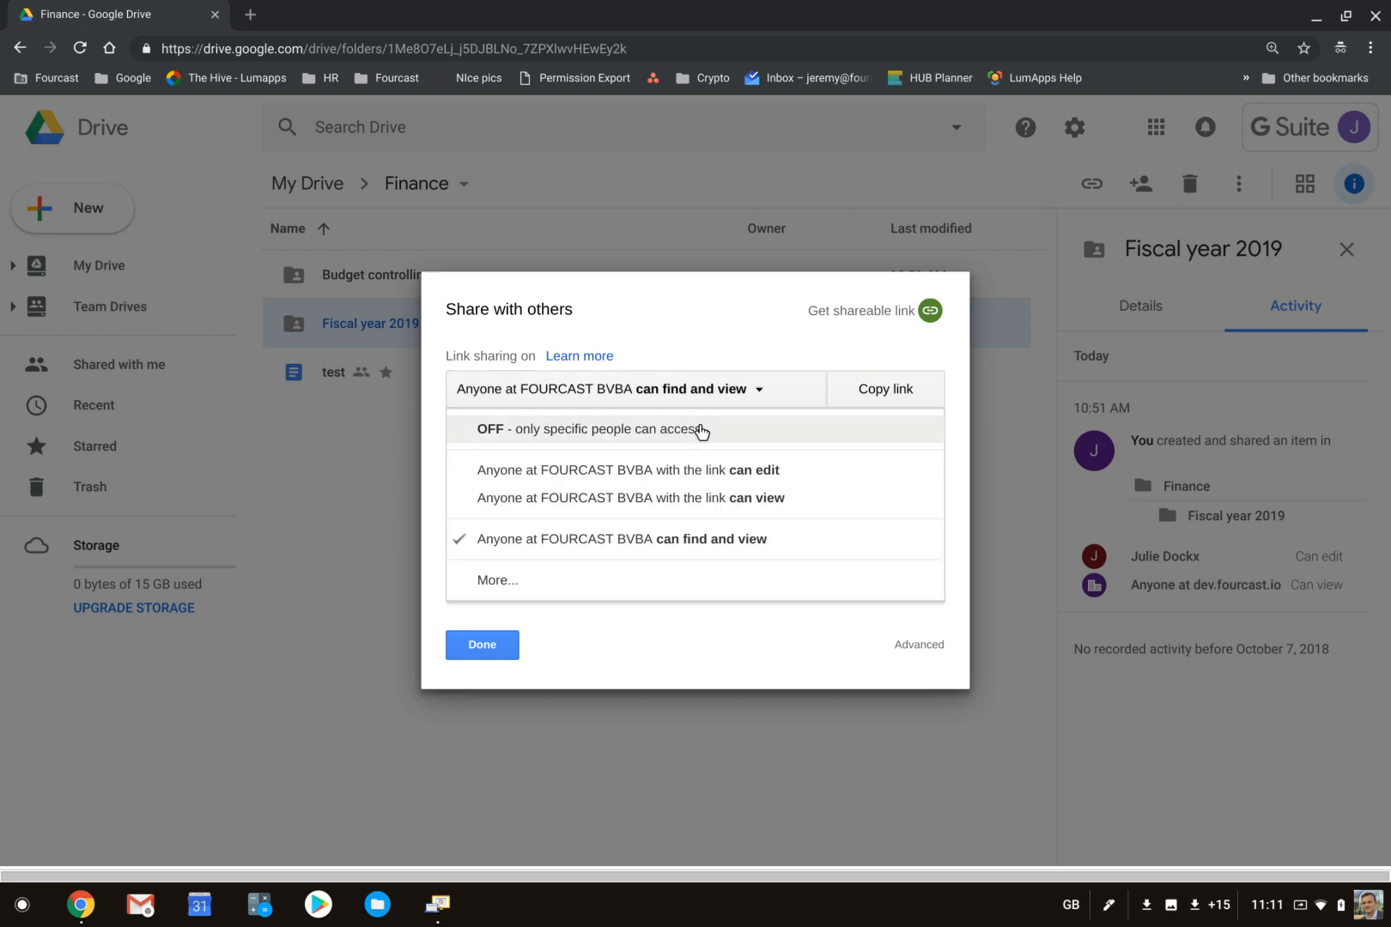
{"action": "left_click", "coordinate": [702, 429]}
- Share the Fiscal year 2019 folder with another colleague by adding the person's name and sending the invitation
{"action": "left_click", "coordinate": [632, 534]}
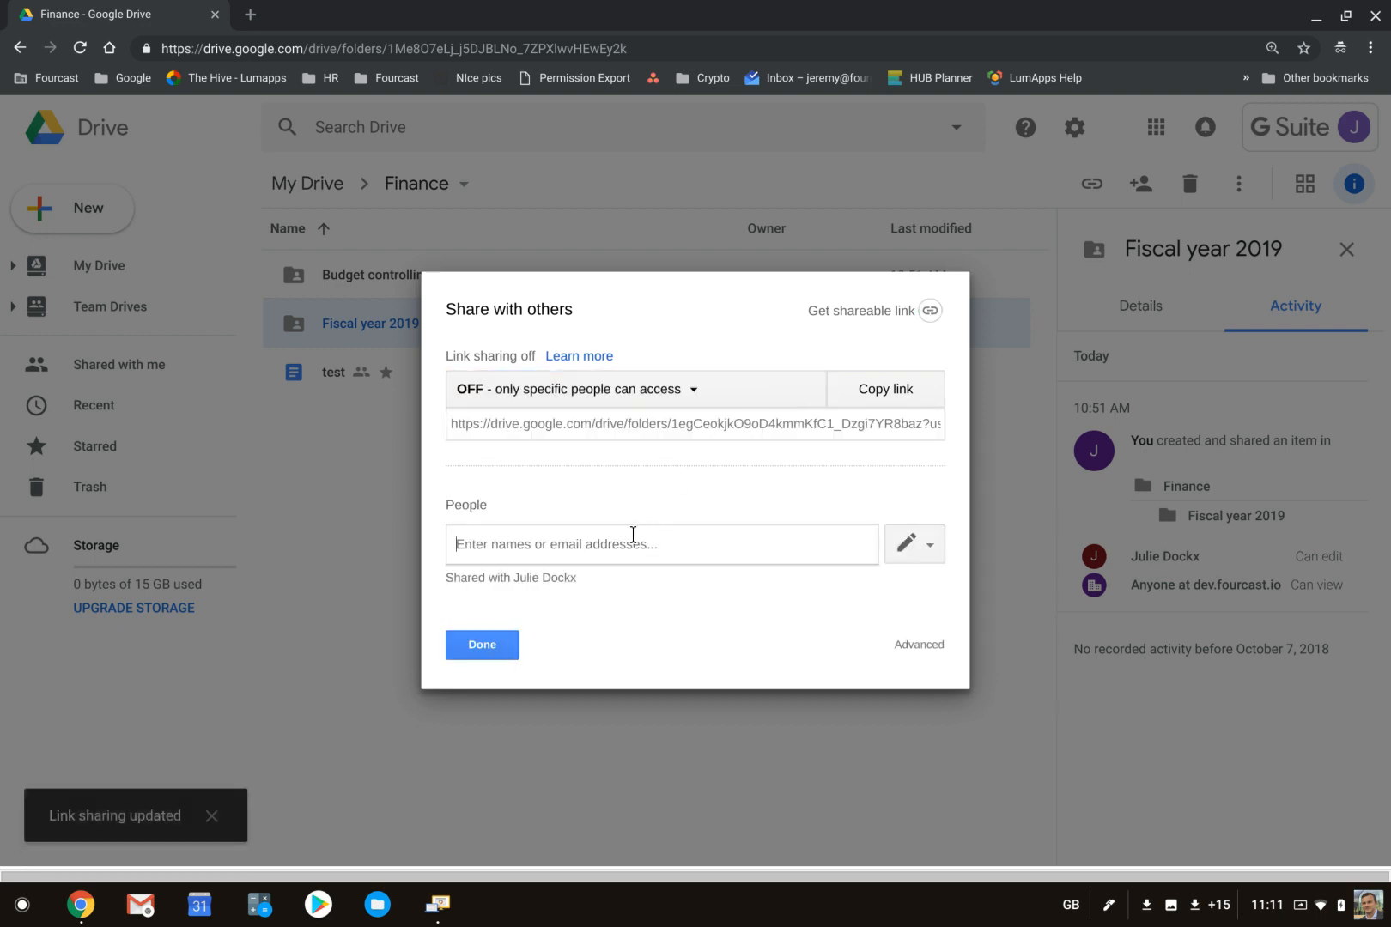
{"action": "type", "text": "michael"}
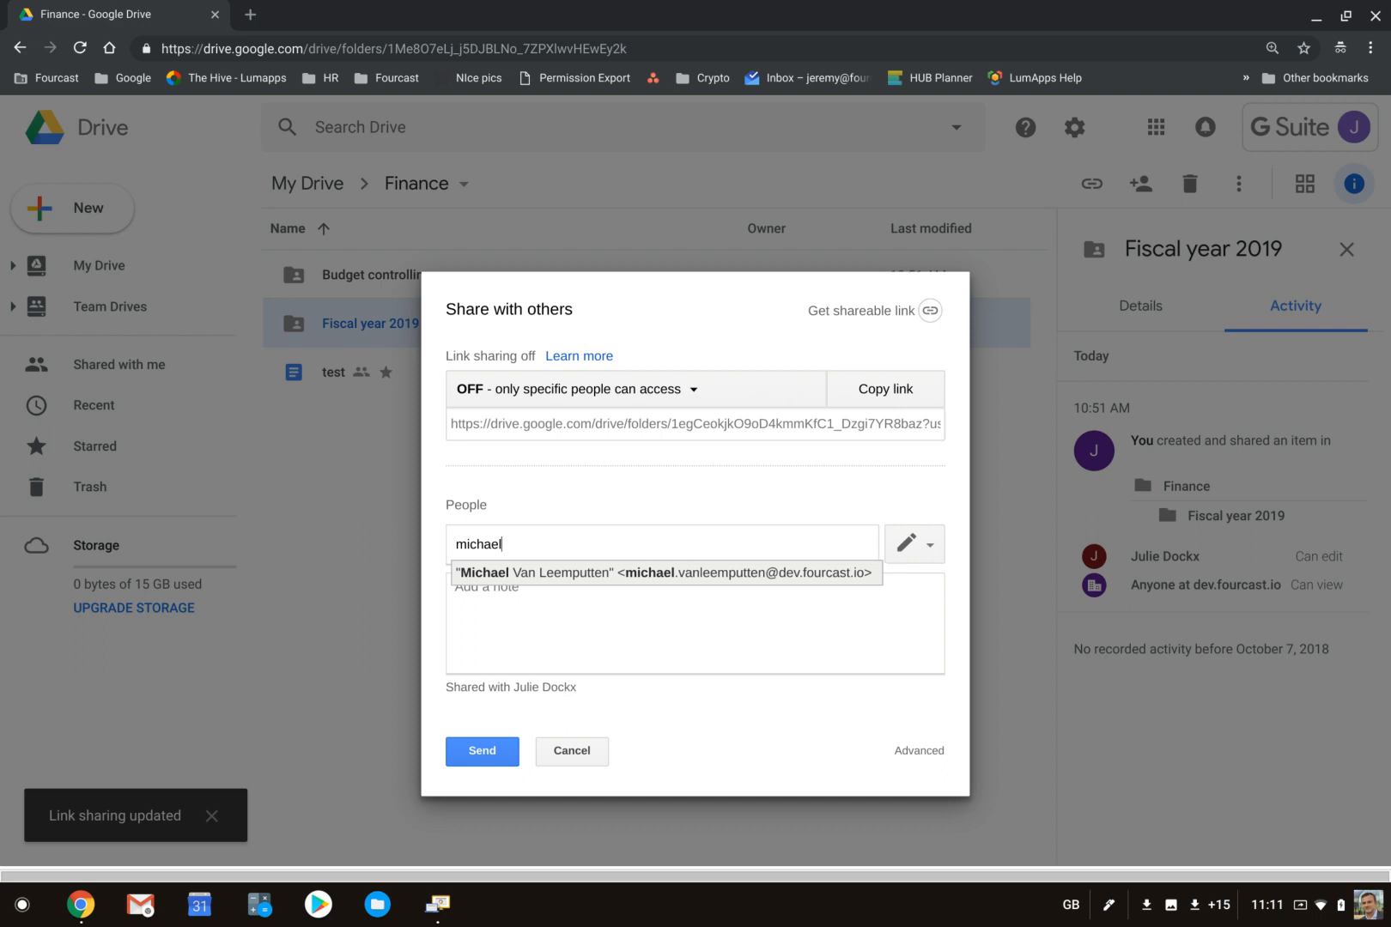
{"action": "key", "text": "Return"}
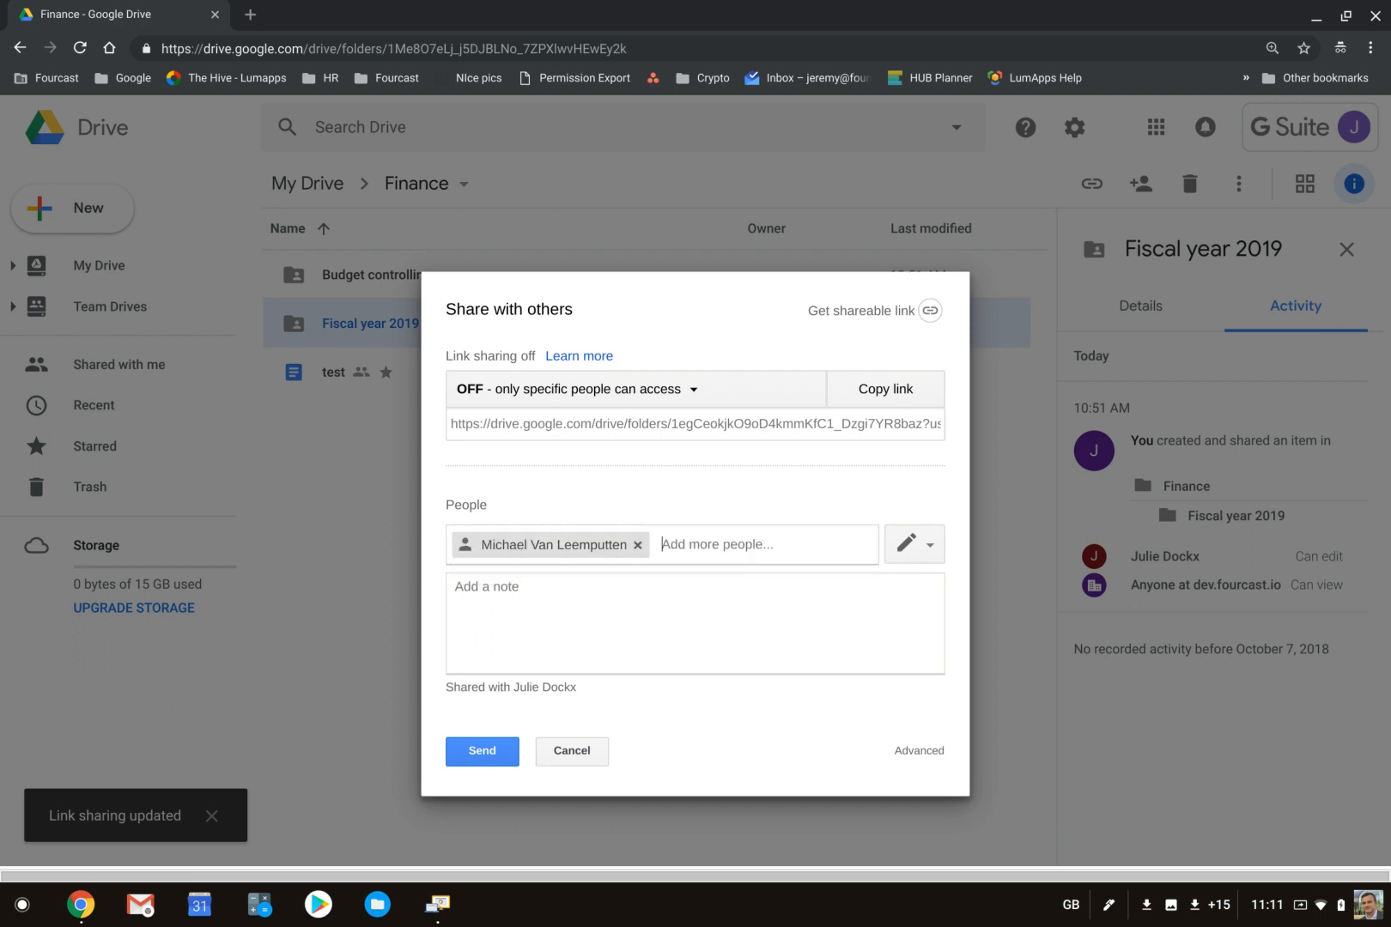
{"action": "left_click", "coordinate": [480, 749]}
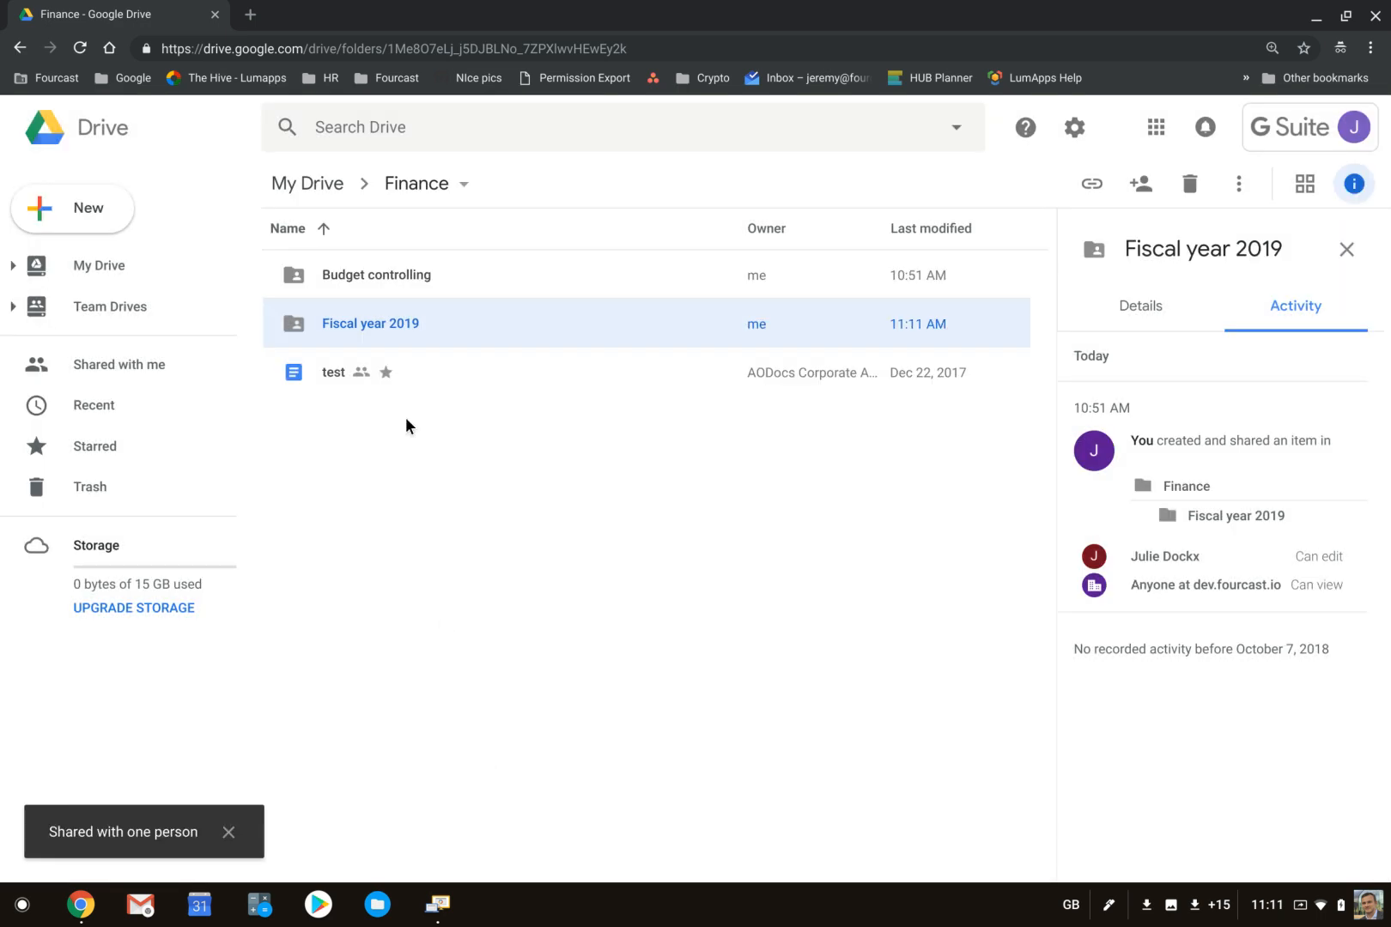